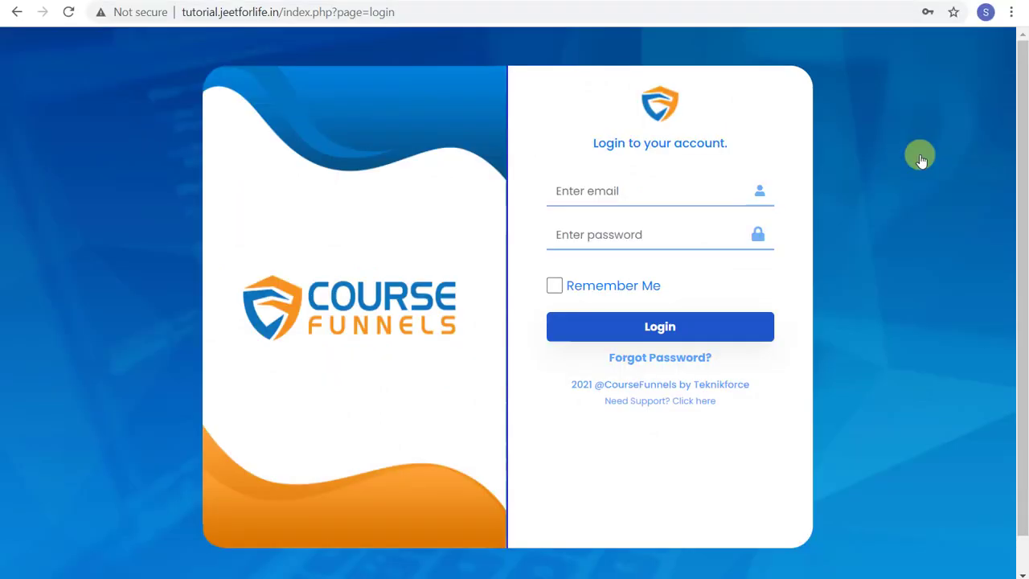
Step: Log in to Course Funnels with the account e-mail and password
left_click(412, 12)
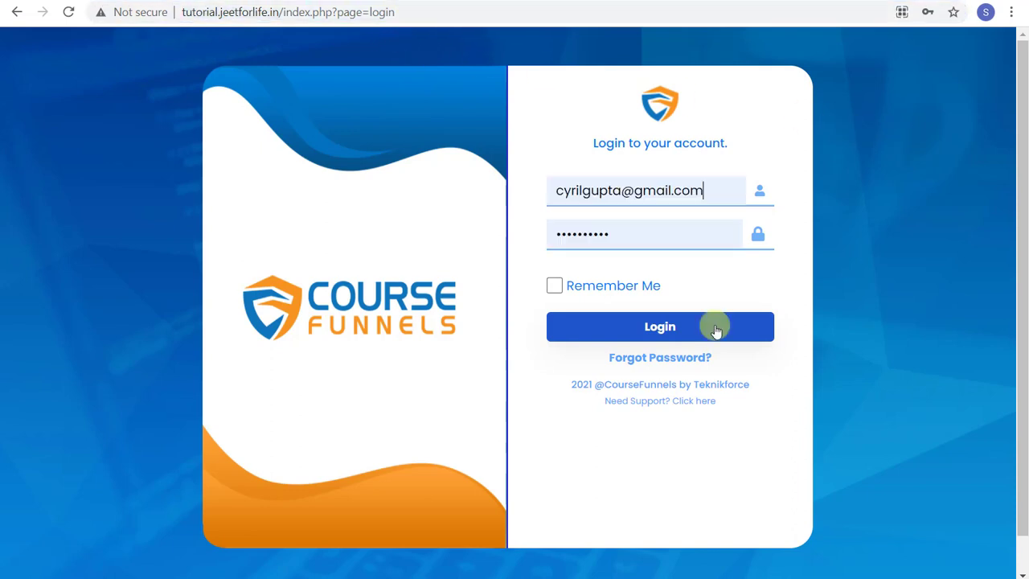
left_click(714, 328)
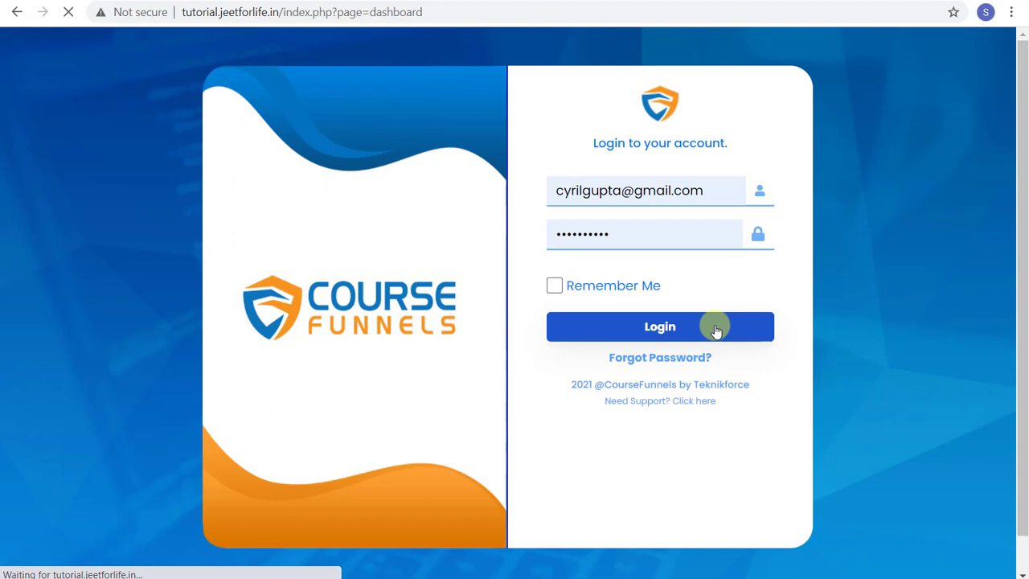
Step: Scroll through the dashboard figures, then go to the course list showing Introduction to Fitness
scroll(609, 443, "down", 8)
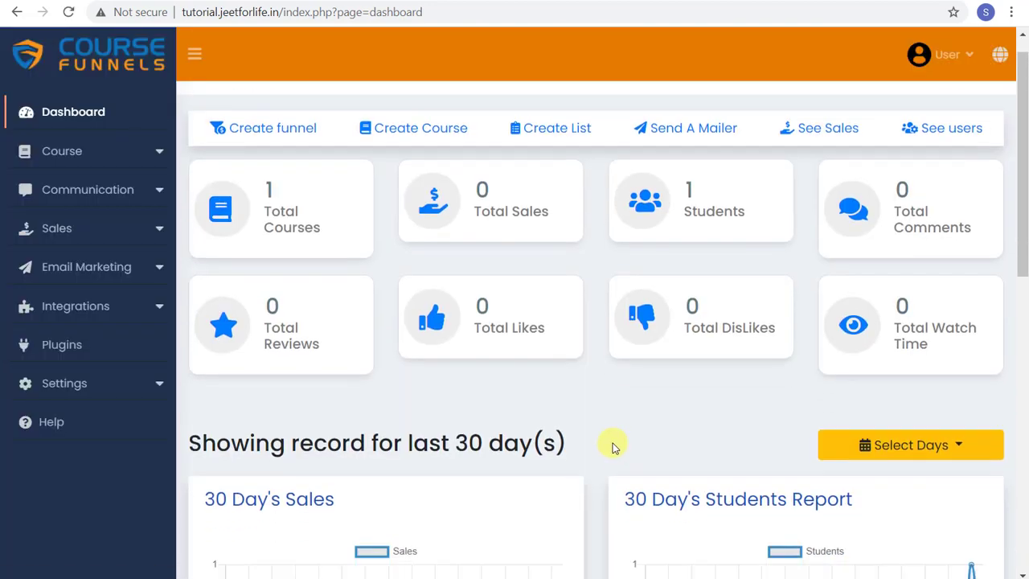
scroll(599, 418, "down", 2)
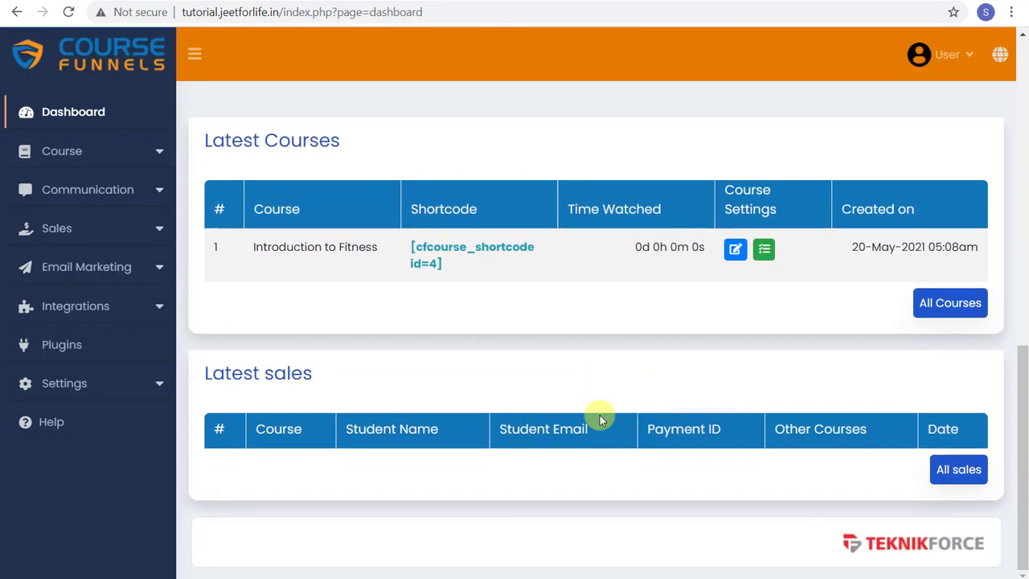
scroll(606, 360, "up", 10)
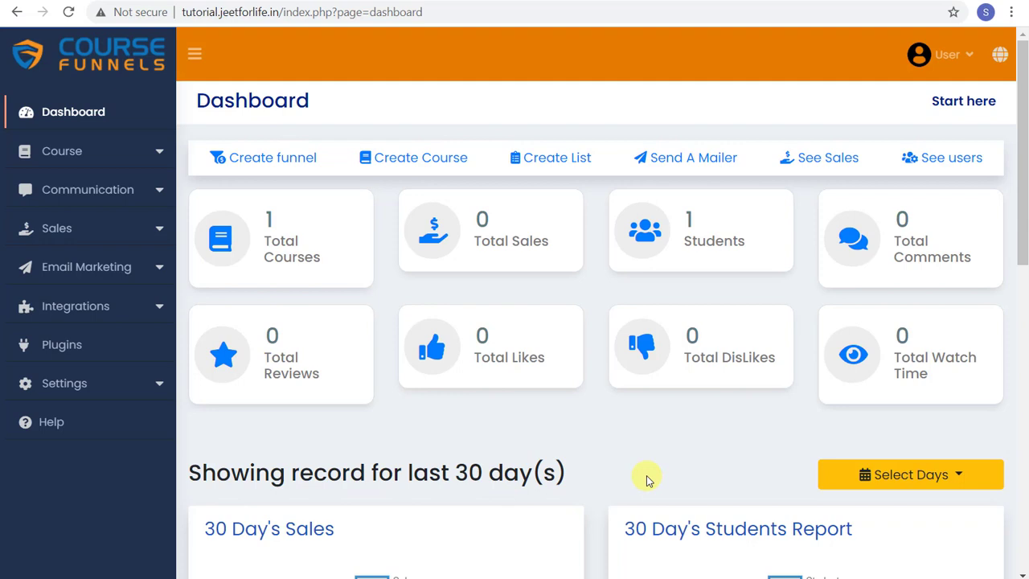
left_click(424, 161)
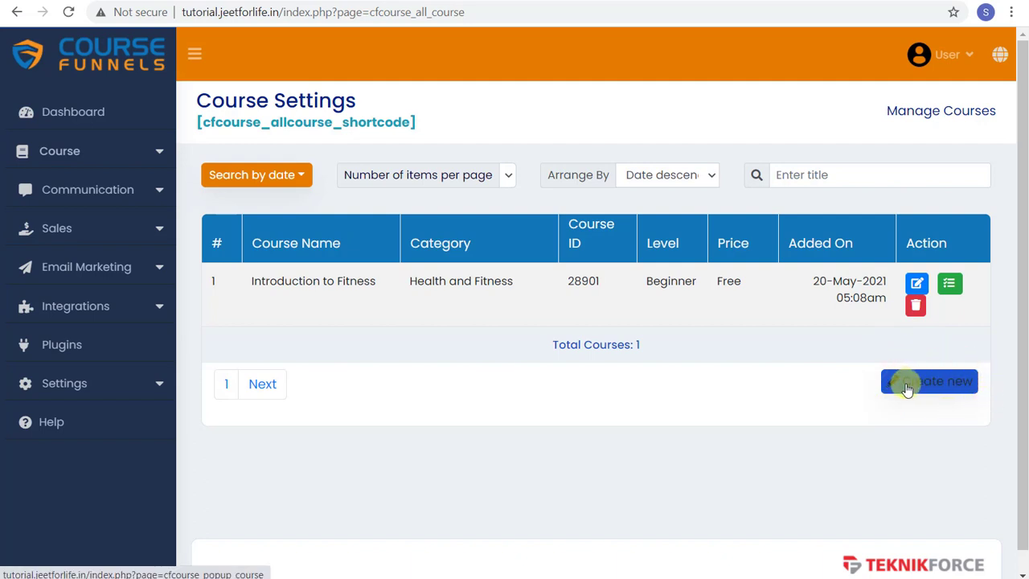
Step: Open Course Content from the Course sidebar menu and start a blank new course form
left_click(117, 156)
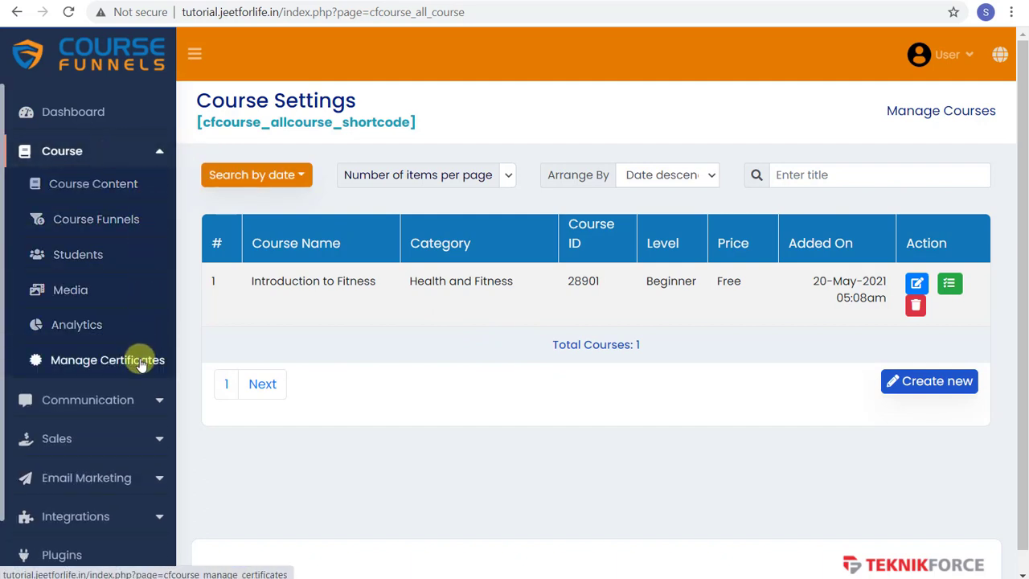
left_click(155, 185)
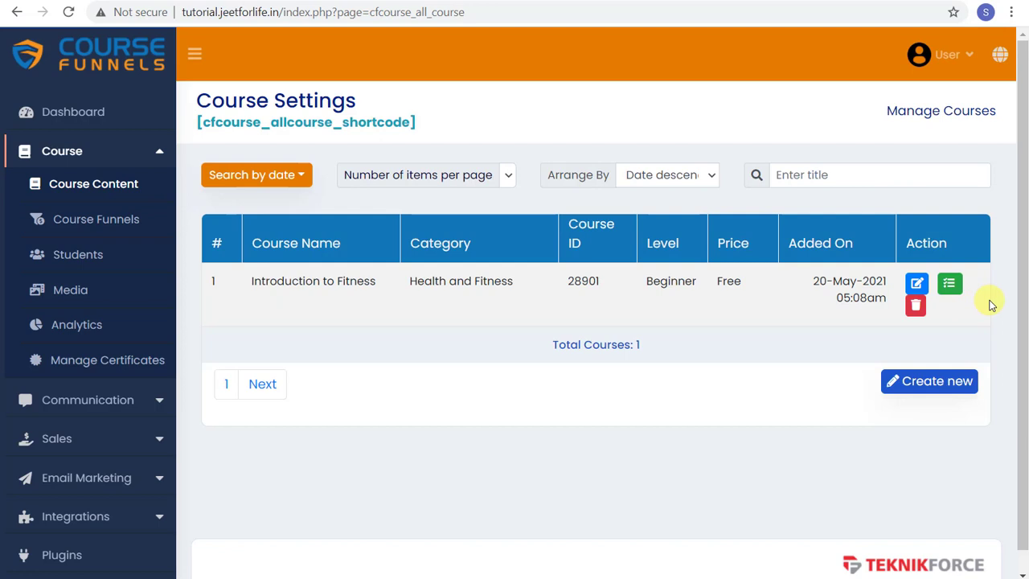
left_click(917, 379)
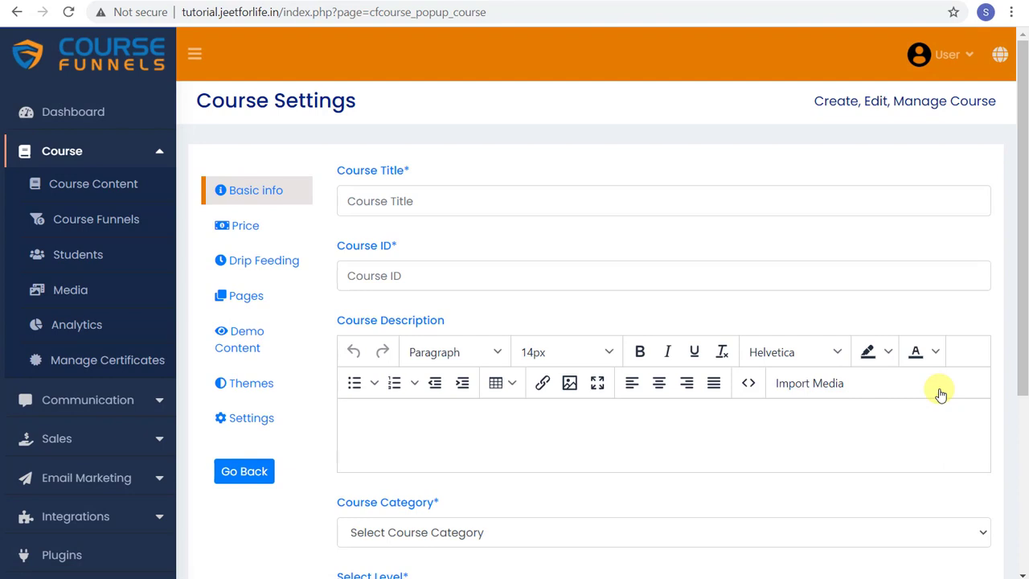
Step: Enter title 'English Level 1' and Course ID 23900, and paste the objectives description
left_click(464, 199)
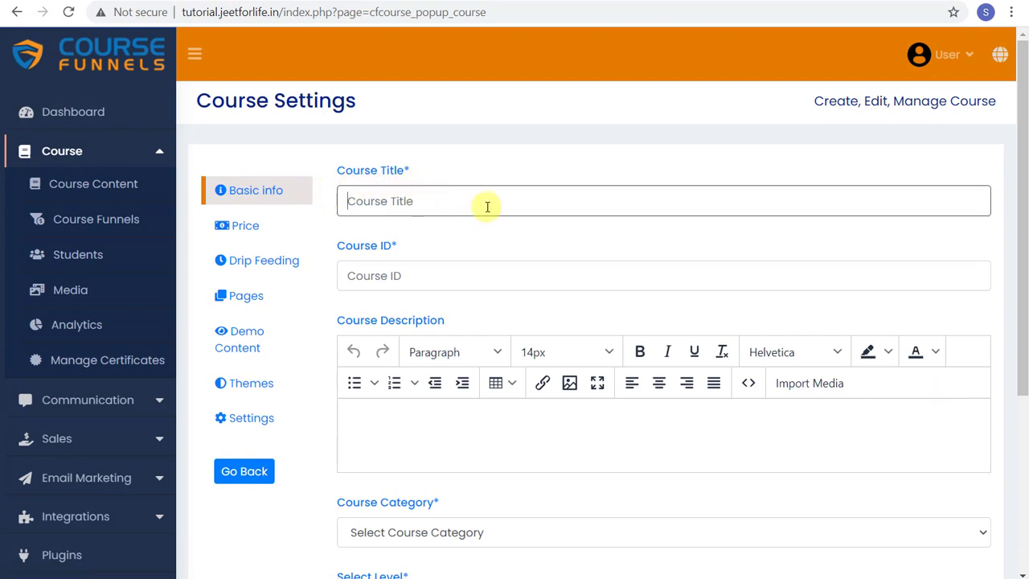
type("English Level 1")
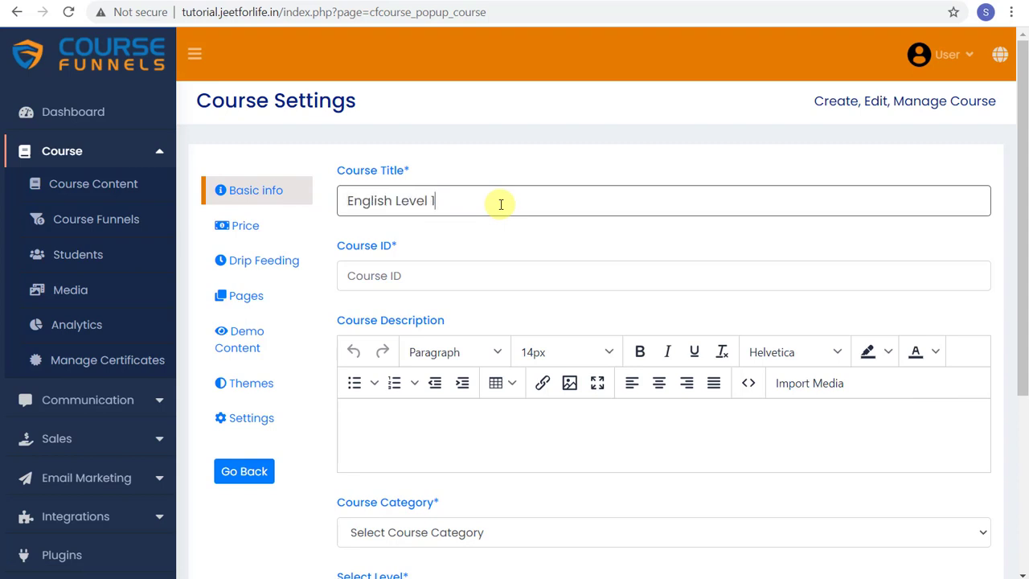
left_click(487, 280)
type("23900")
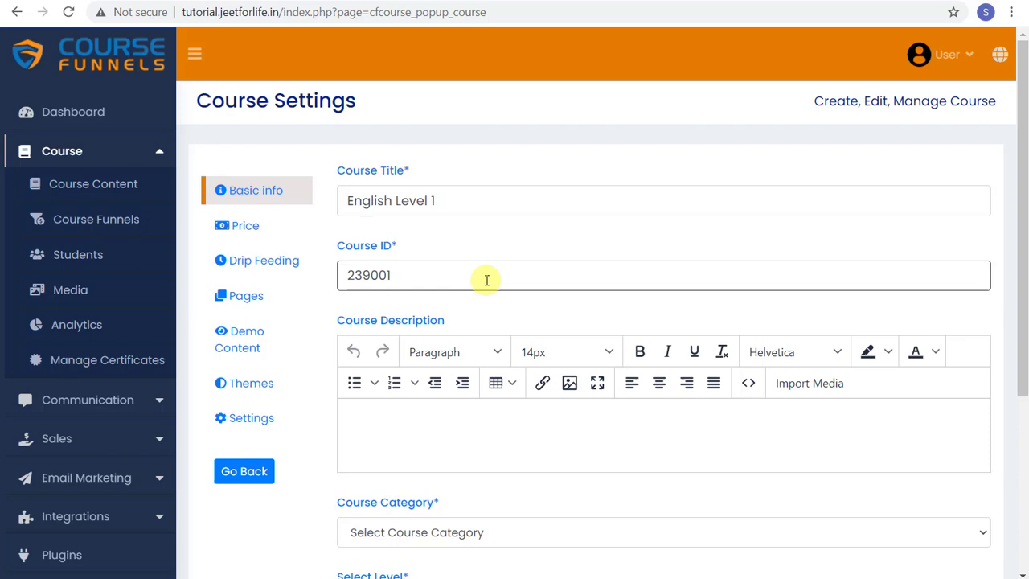
scroll(486, 279, "down", 2)
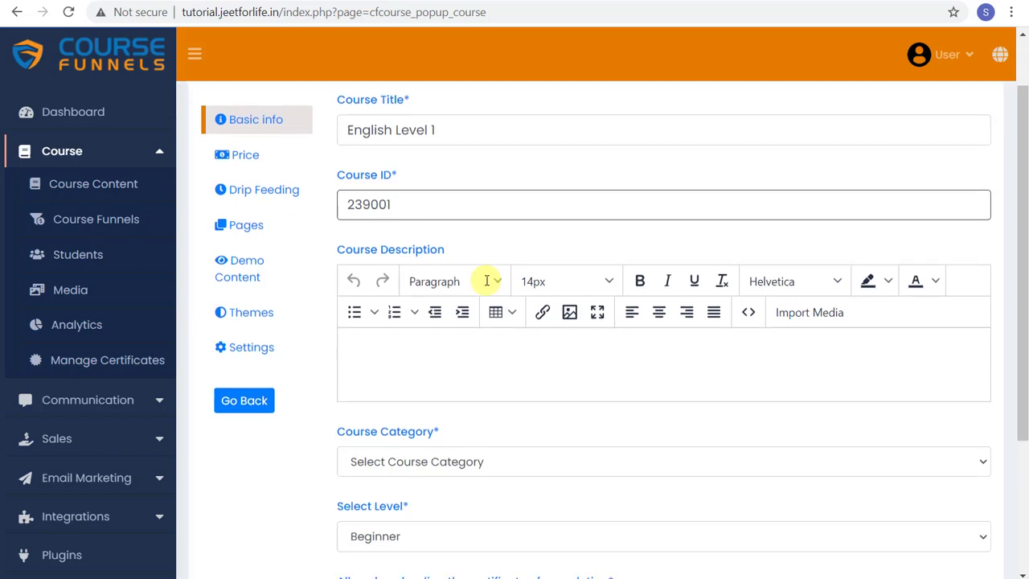
left_click(474, 275)
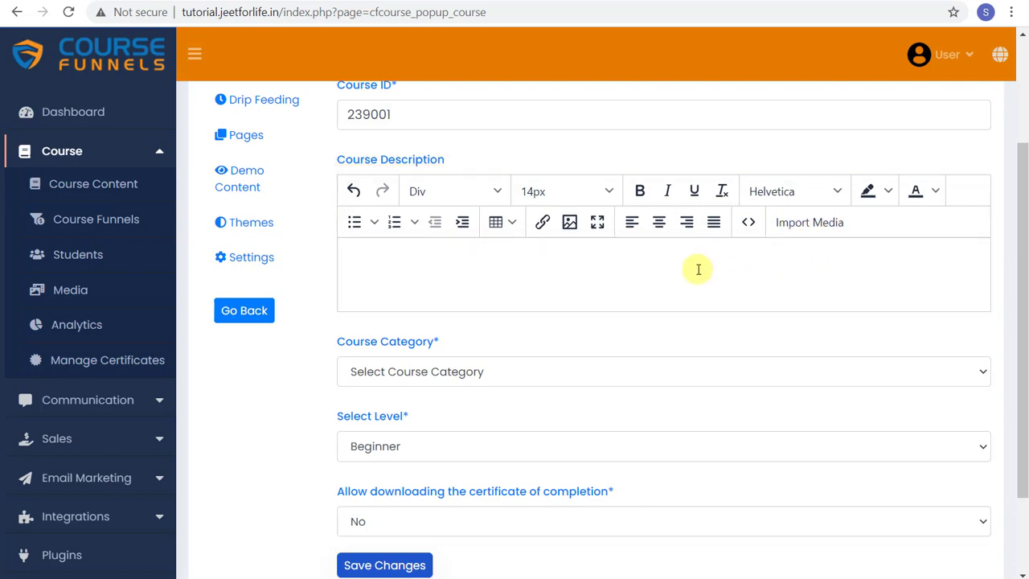
type("Level 1 is for Beginner English Course Level students who want to communicate in English, and develop basic speaking, reading, writing, and listening skills. Integrated Skills Course Beginner English Course Objectives: Ask and respond to simple, routine and predictable questions about personal information. Communicate some basic needs in informal conversations. Understand key words, some phrases, simple commands, and short sentences in simple conversations. Read a simple text that is related to daily life and experience. Topics include routine events, descriptions of people, places and things and simple instructions, etc. Write a few sentences and phrases about topics that are familiar to the student: family, travel, food, health, etc. Show some control over basic grammatical structures to communicate basic needs.")
Step: Set category to Language Learning, level to Beginner, and certificate download to No
scroll(746, 291, "down", 2)
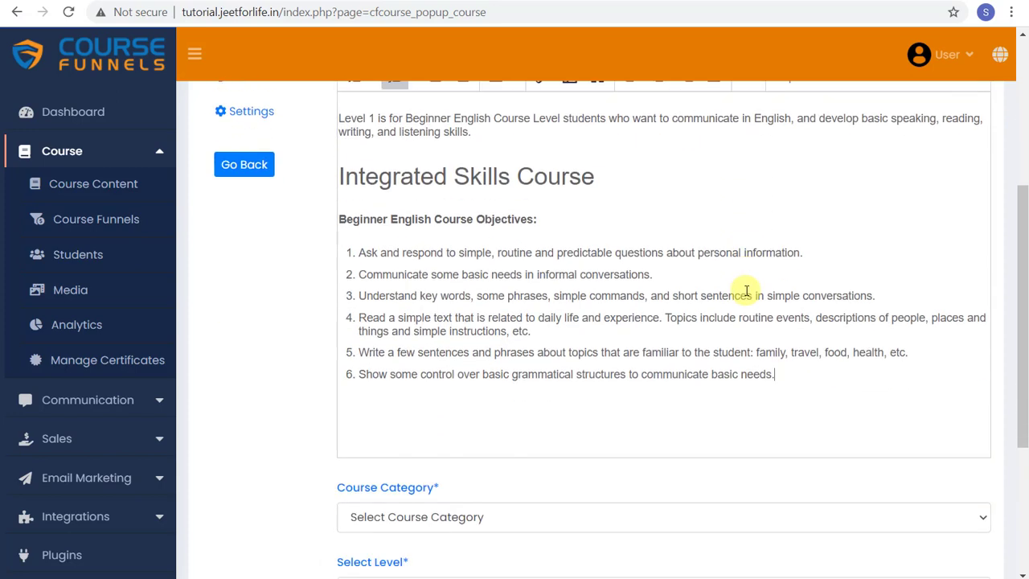
scroll(746, 291, "down", 2)
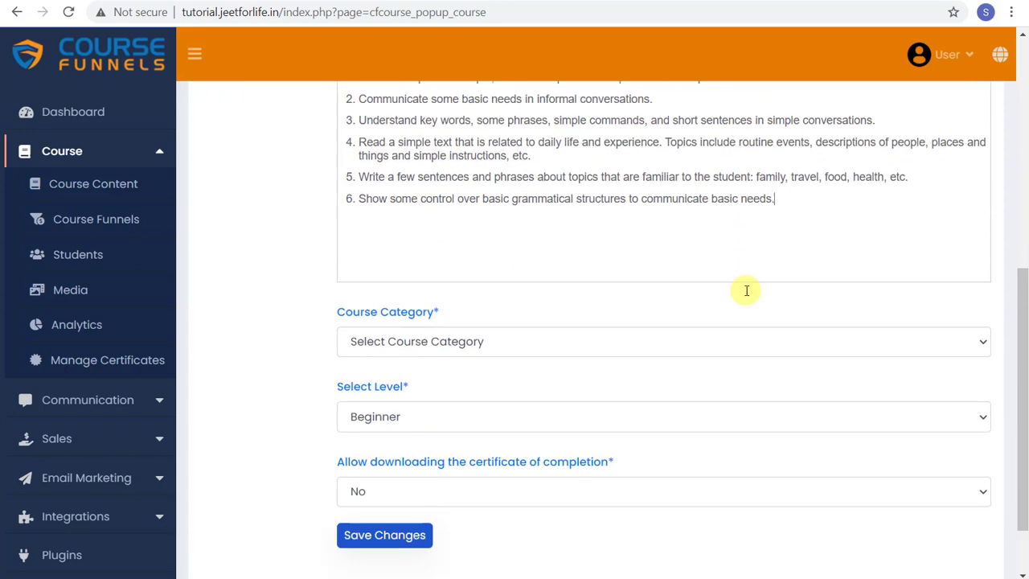
scroll(746, 290, "down", 1)
left_click(520, 259)
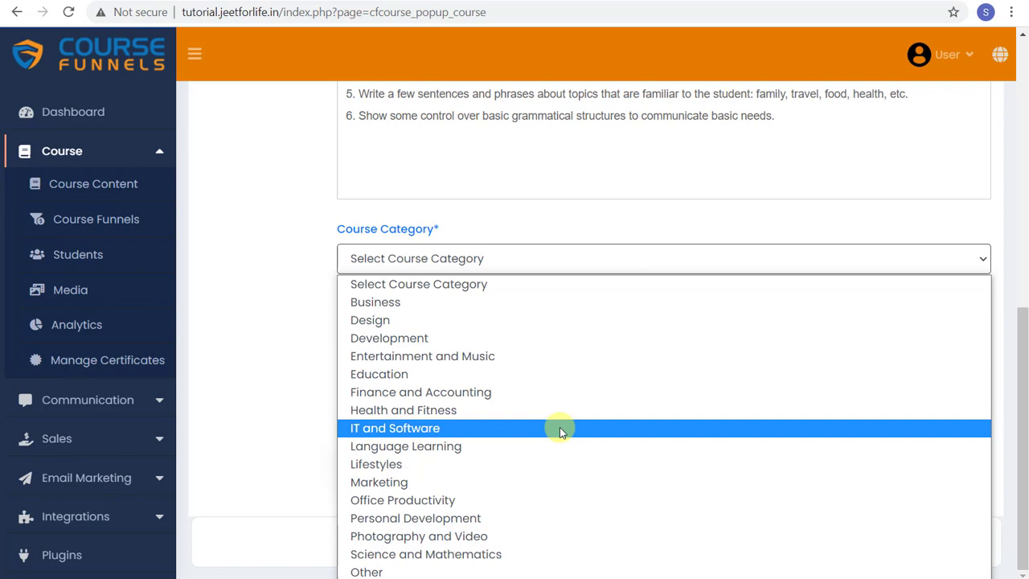
left_click(532, 447)
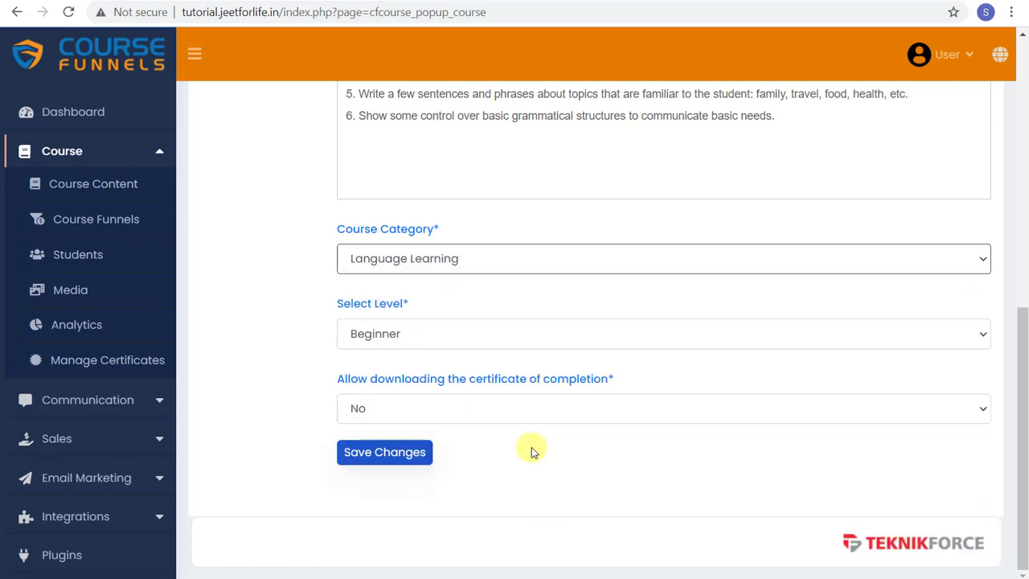
left_click(431, 342)
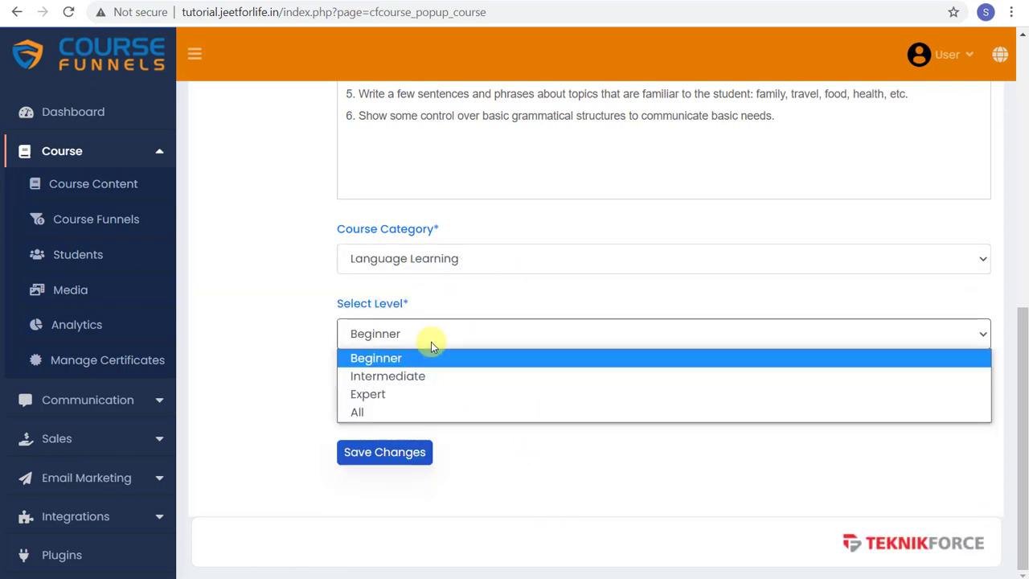
left_click(435, 359)
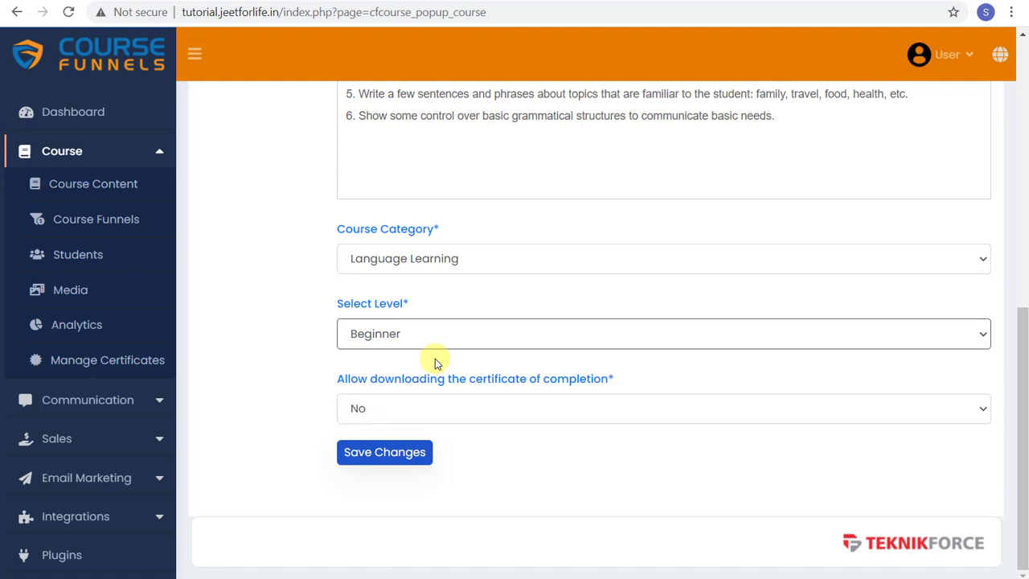
left_click(578, 408)
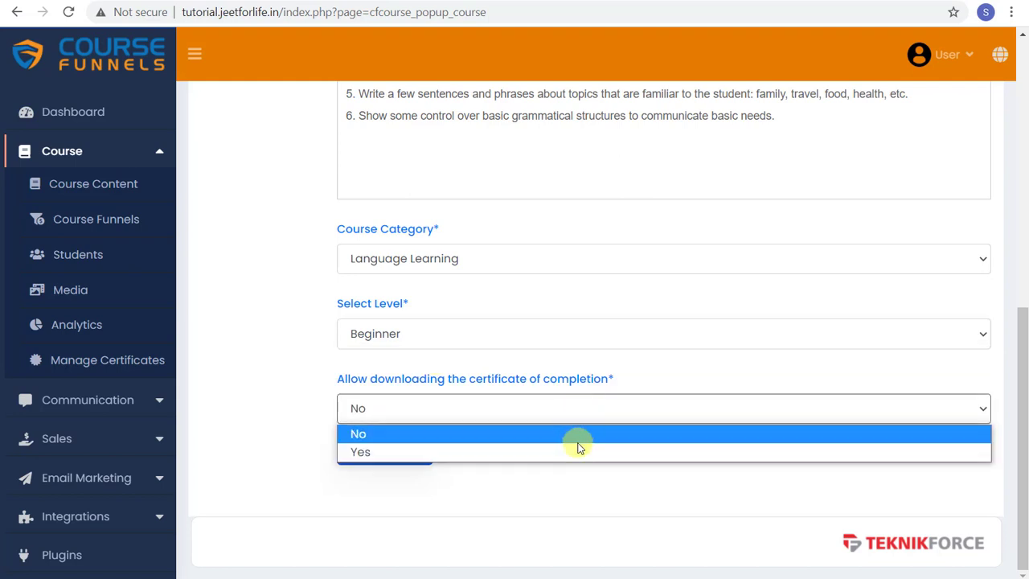
left_click(576, 433)
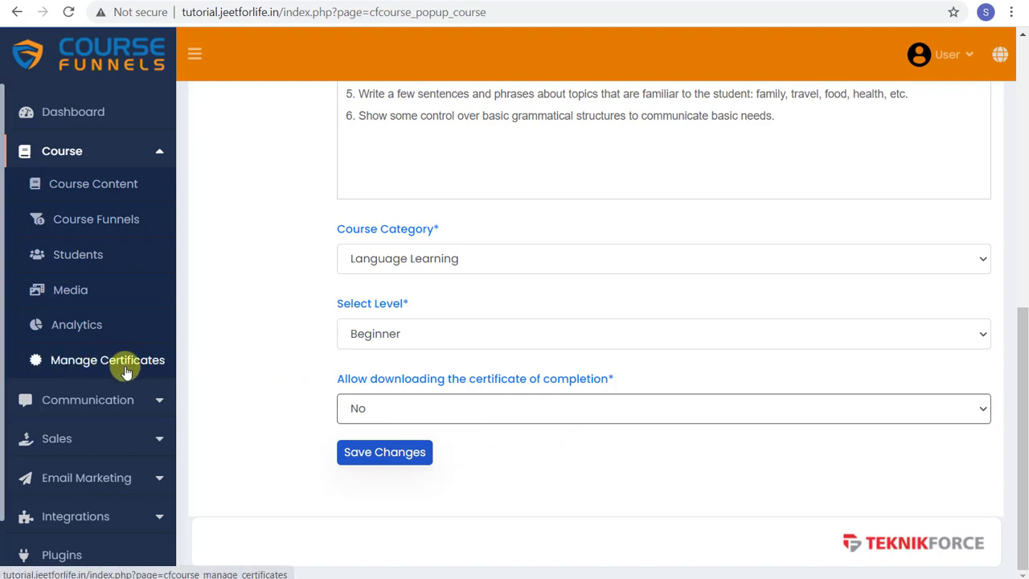
Step: Save the new course and set its Course Type to Free on the Price tab
left_click(346, 454)
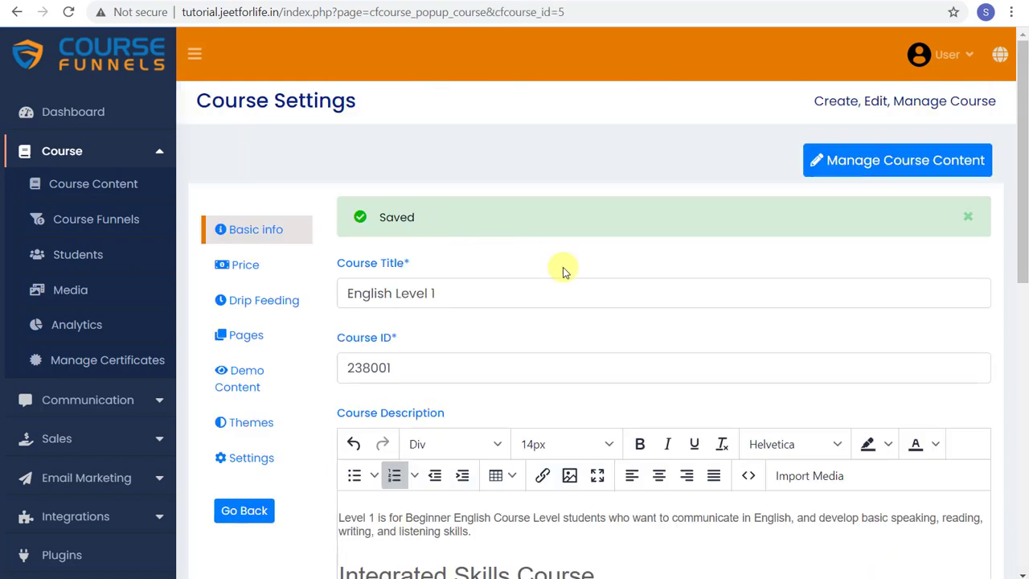
left_click(282, 274)
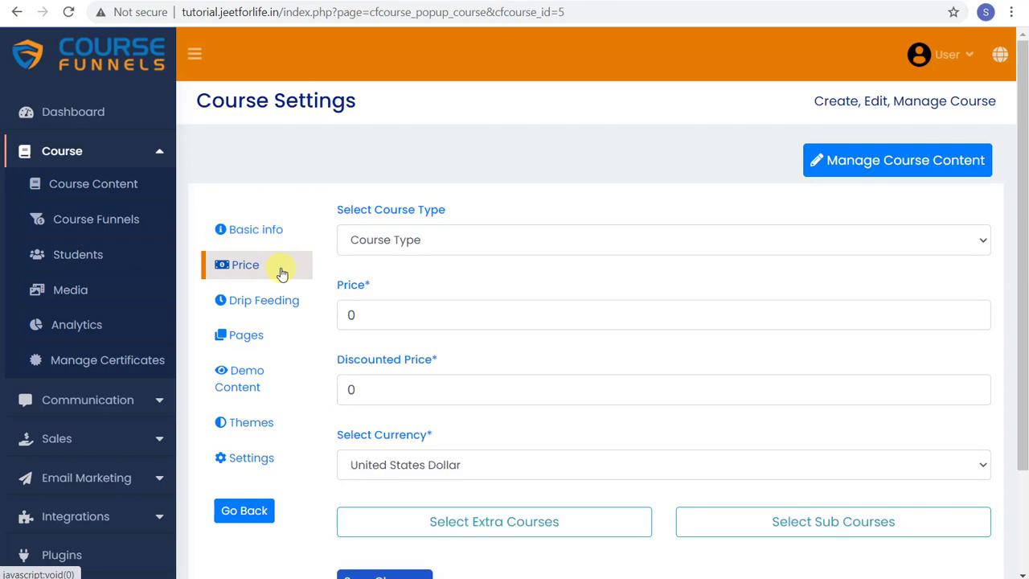
left_click(441, 243)
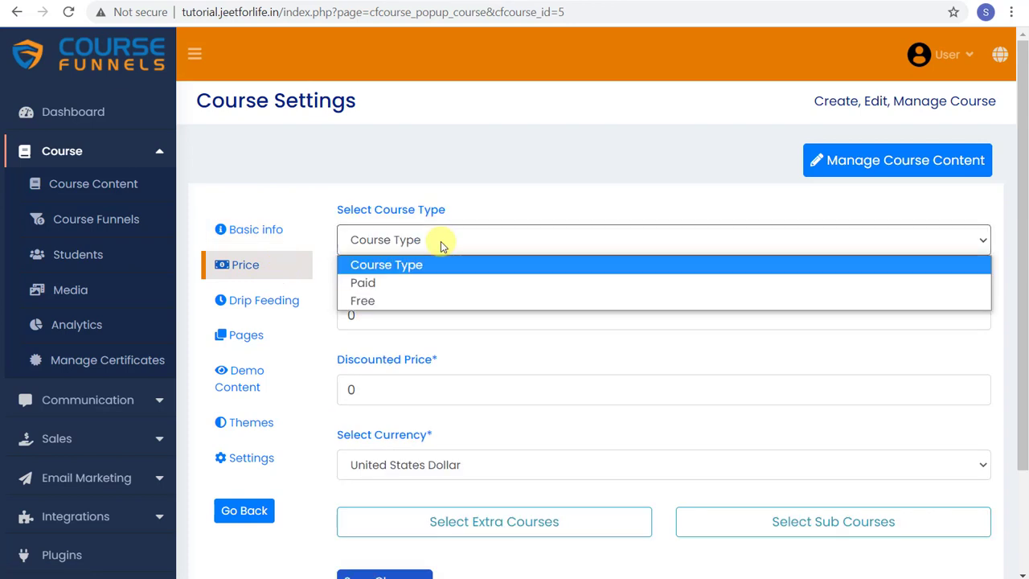
left_click(426, 300)
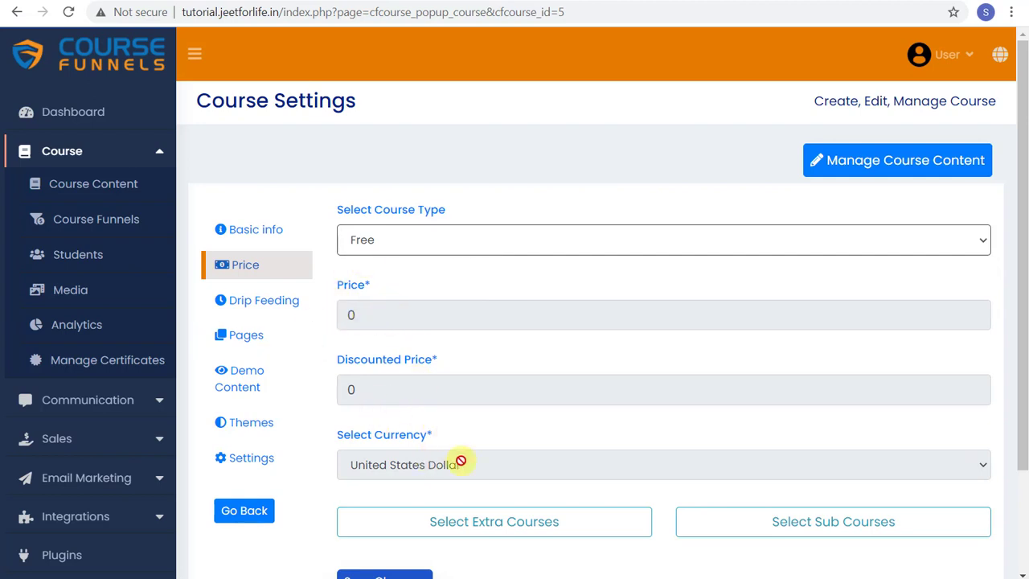
Step: Leave extra and sub courses empty, keep price 0 in USD, and save the price settings
scroll(574, 374, "down", 3)
left_click(581, 398)
left_click(593, 397)
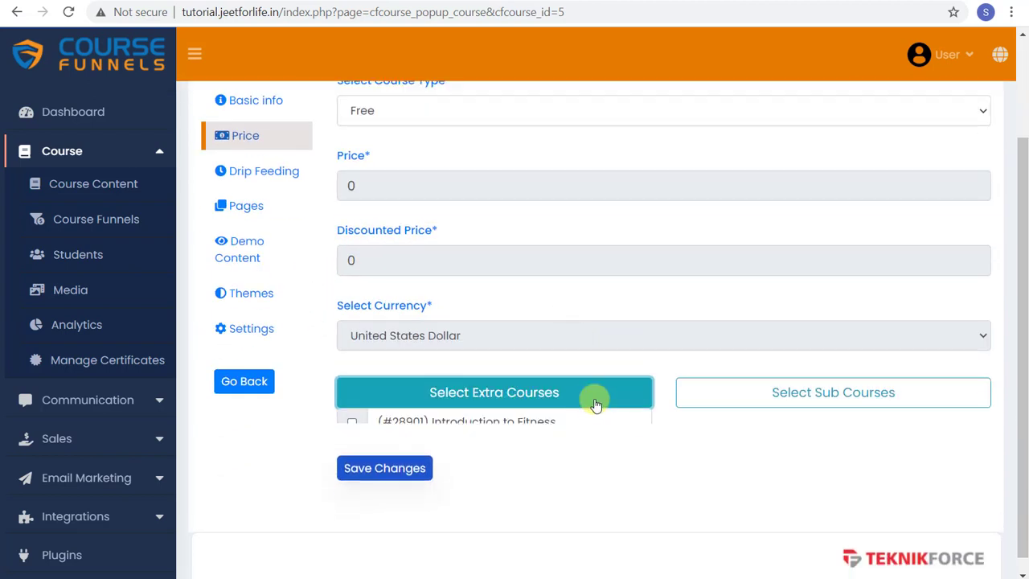
left_click(702, 402)
left_click(700, 395)
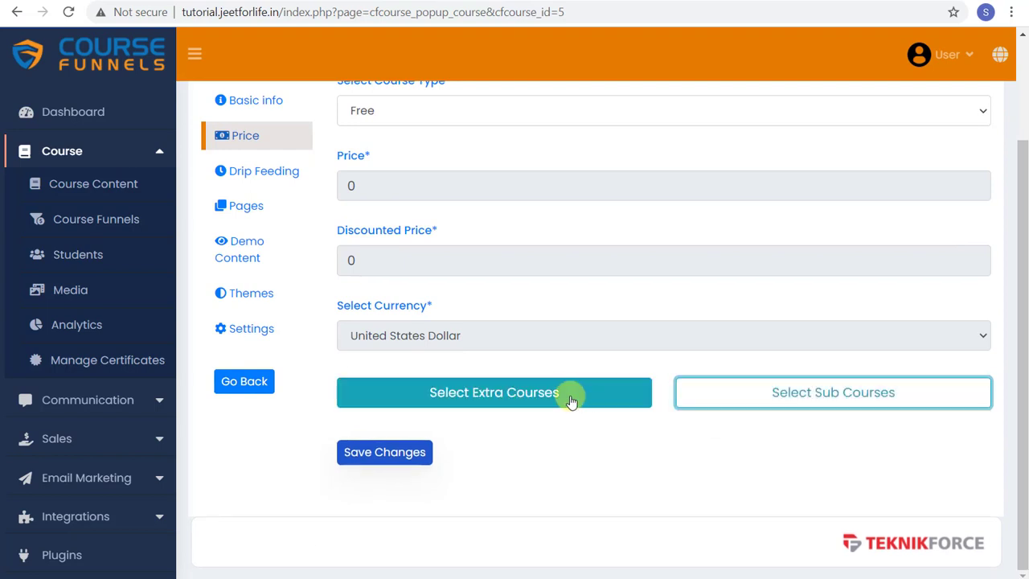
left_click(387, 455)
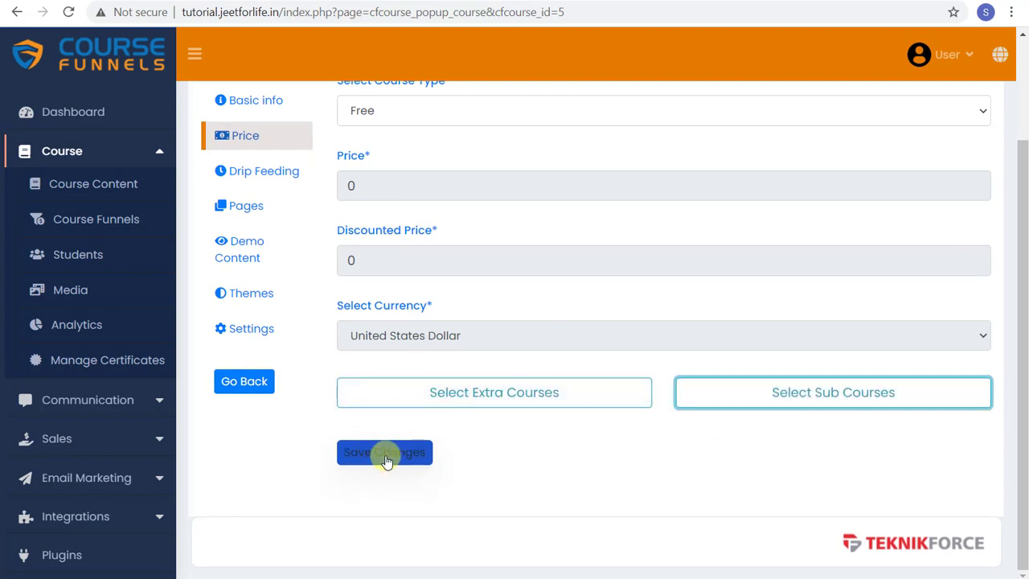
scroll(570, 459, "up", 3)
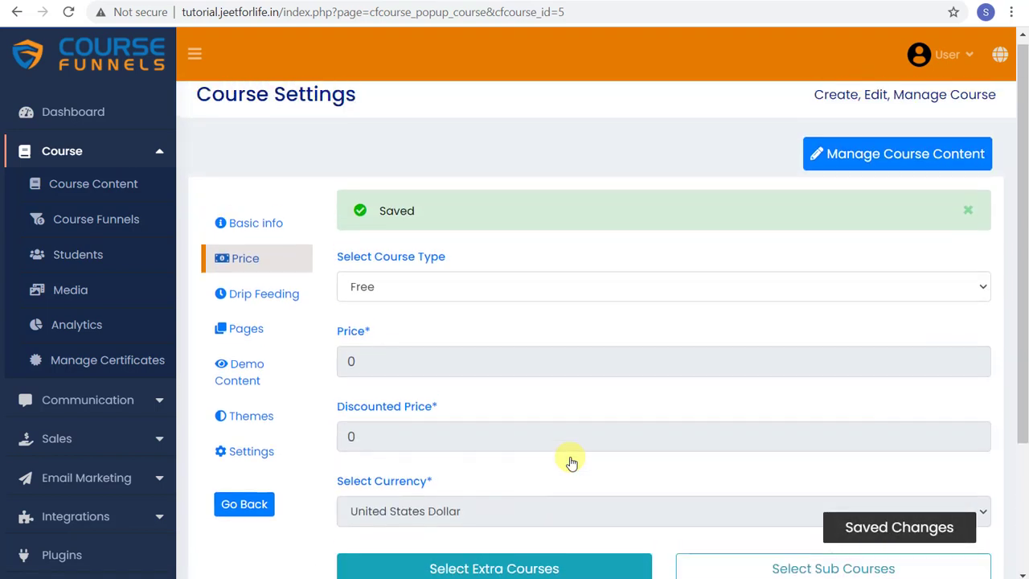
scroll(571, 462, "down", 2)
Step: Enable drip feeding on the Drip Feeding tab and raise the drip interval to 1 day
left_click(244, 232)
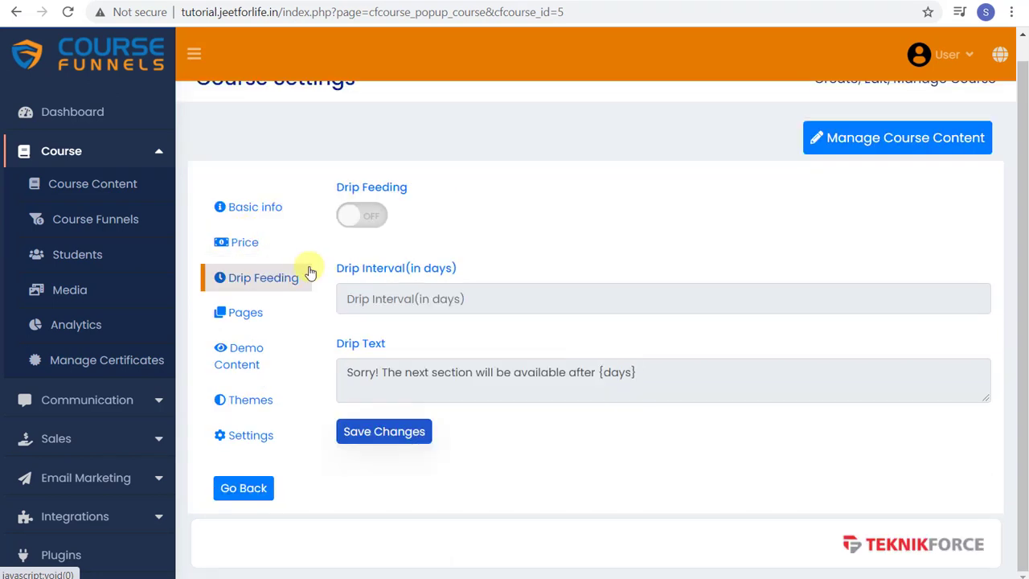
left_click(375, 215)
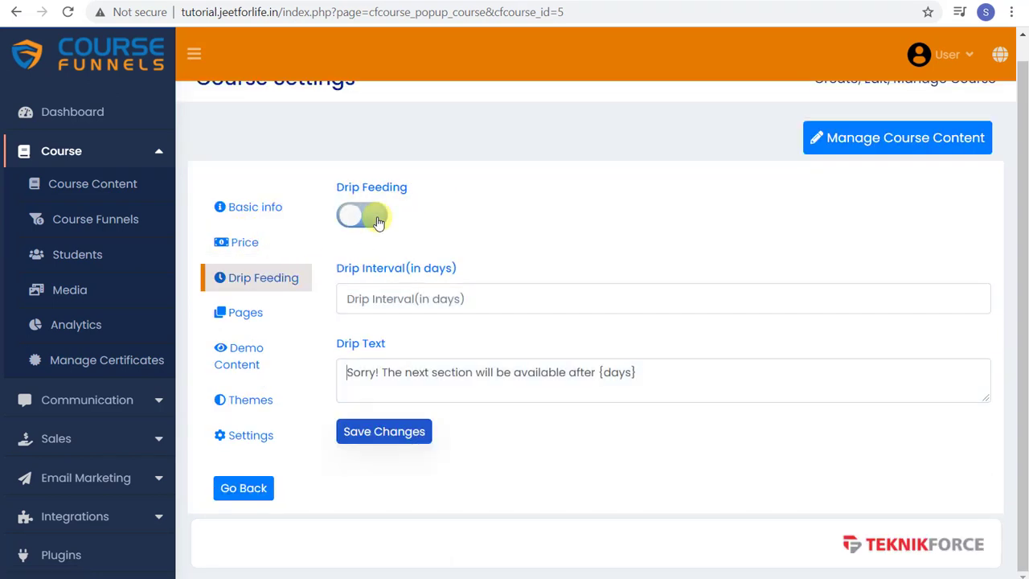
left_click(369, 298)
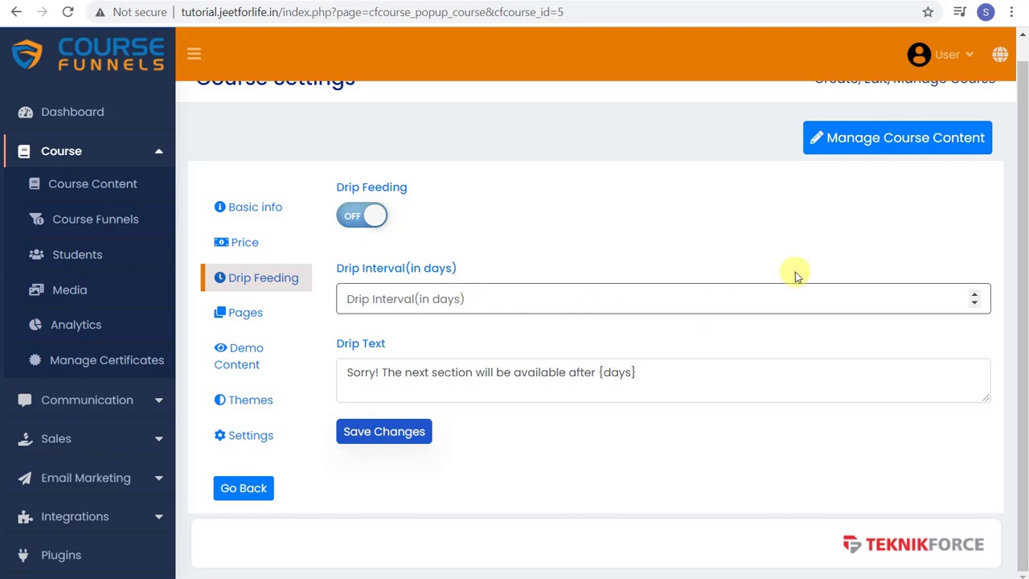
left_click(974, 296)
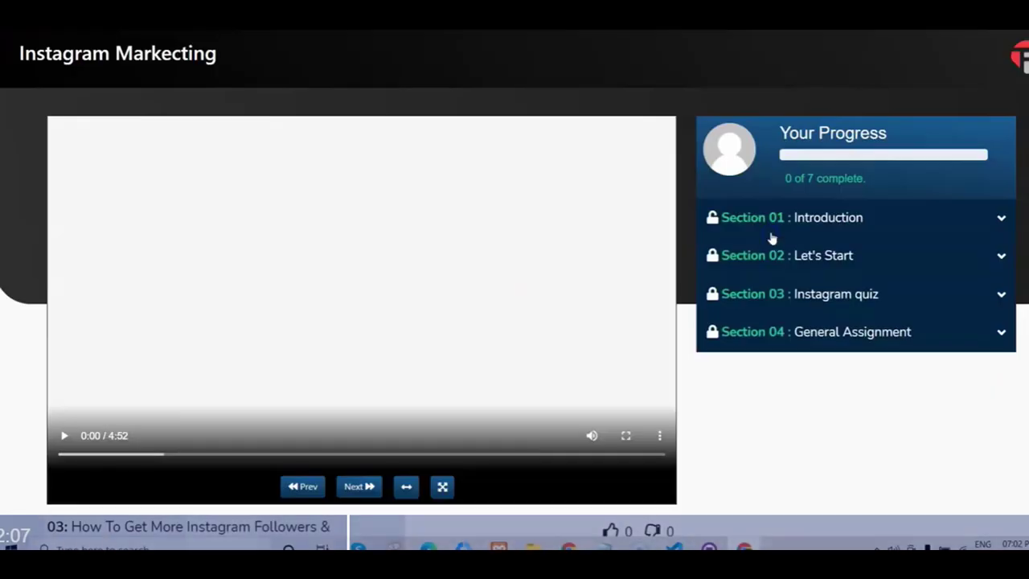
Step: Preview the example course player: expand Section 01 and check locked Section 02's 2-day wait
left_click(760, 222)
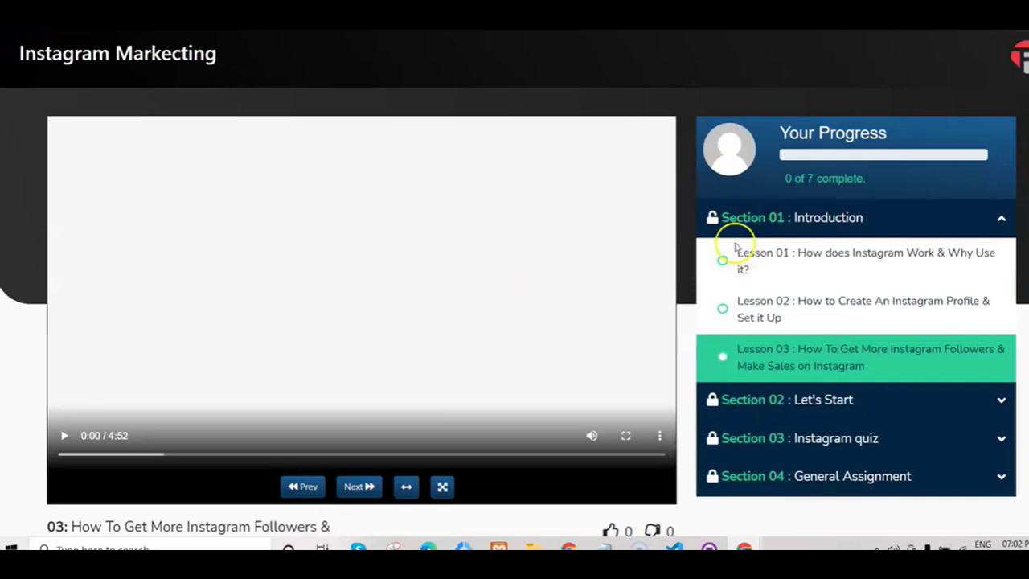
left_click(726, 220)
left_click(724, 221)
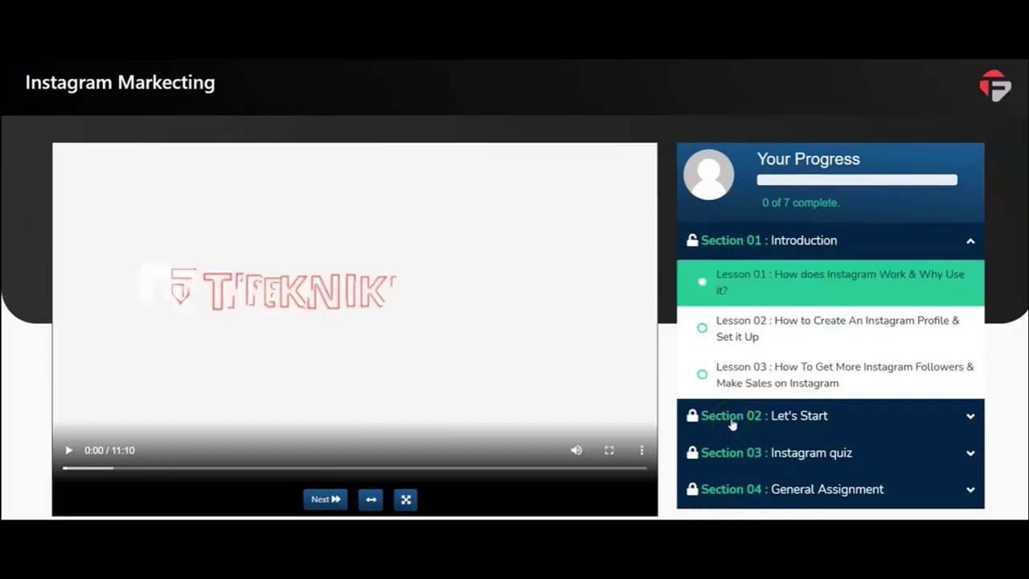
left_click(733, 423)
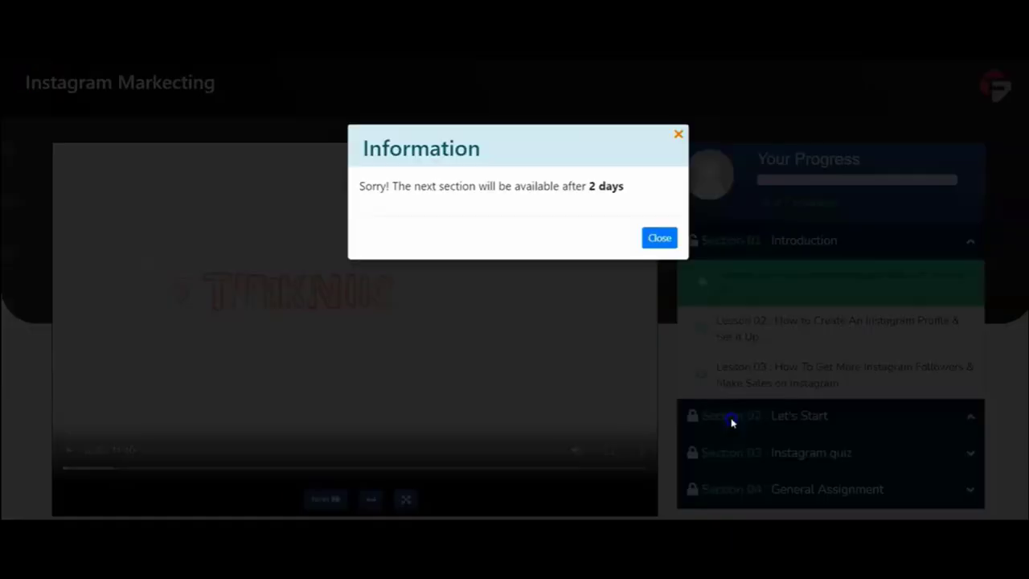
left_click_drag(359, 186, 620, 193)
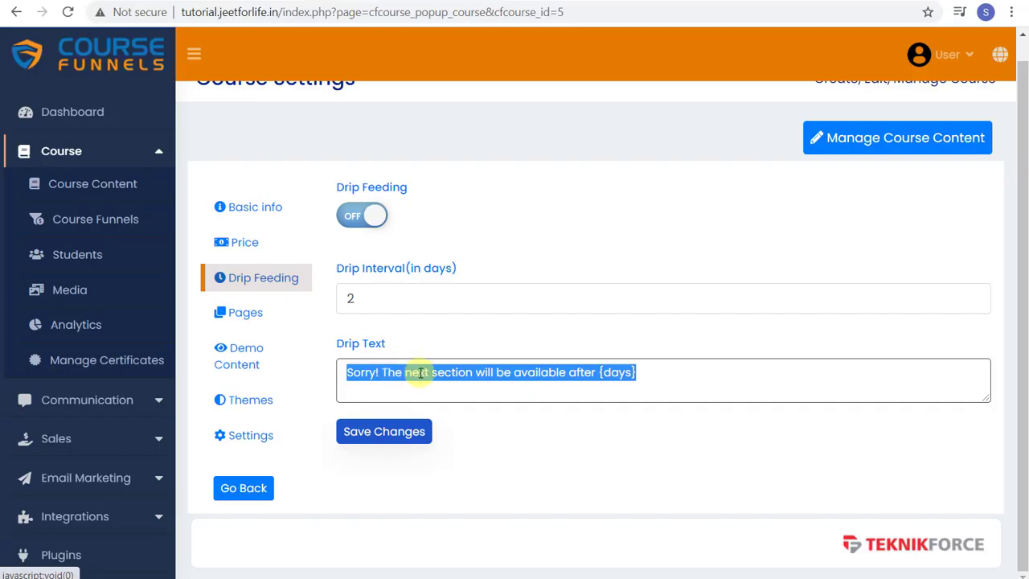
Step: Save the 2-day drip interval and bring up the course's Pages URL settings
left_click(616, 375)
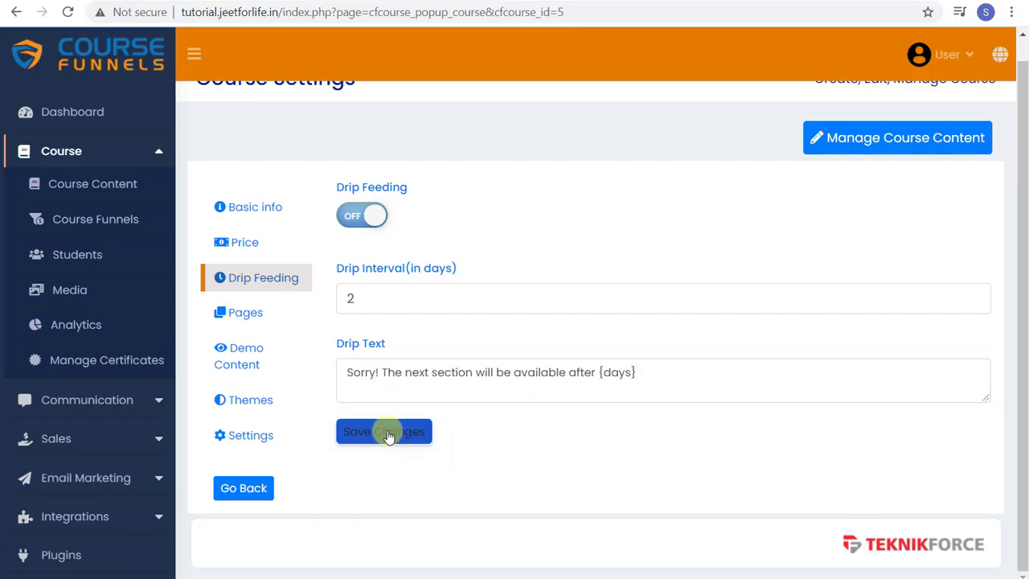
left_click(386, 430)
left_click(265, 312)
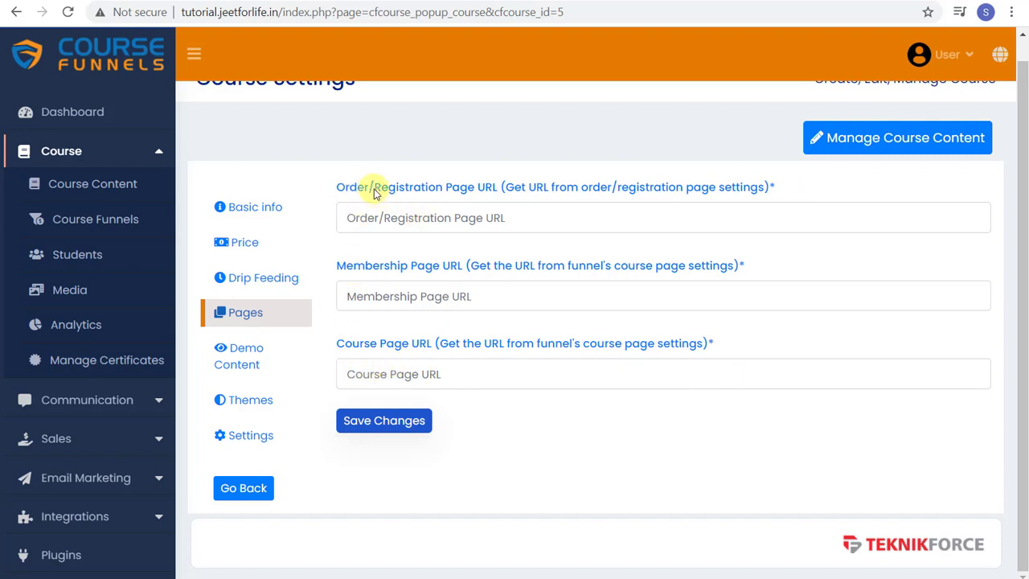
Step: Copy the free English Level 1 funnel's registration page URL into the Order/Registration Page URL field
left_click_drag(374, 193, 482, 202)
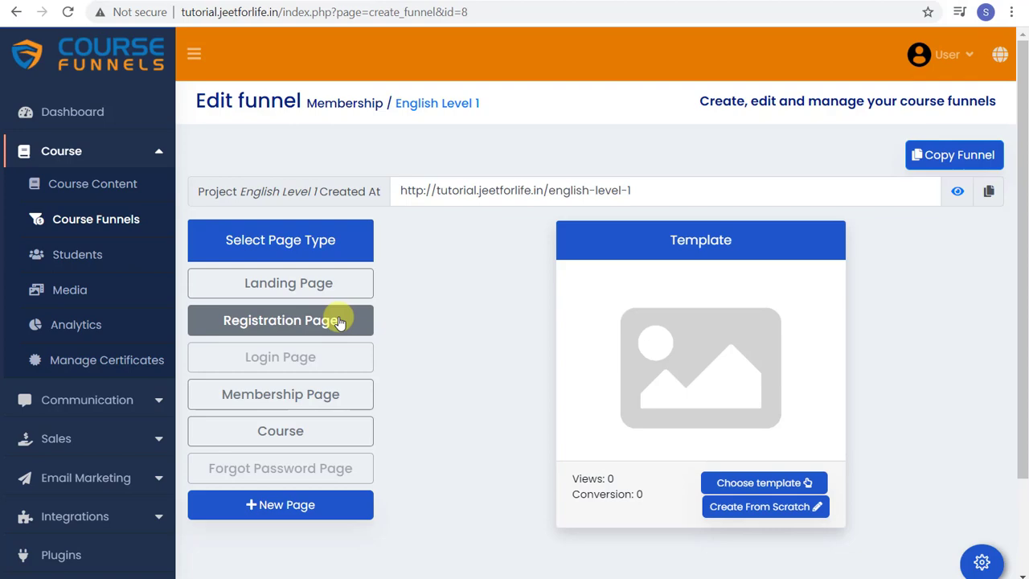
left_click(340, 321)
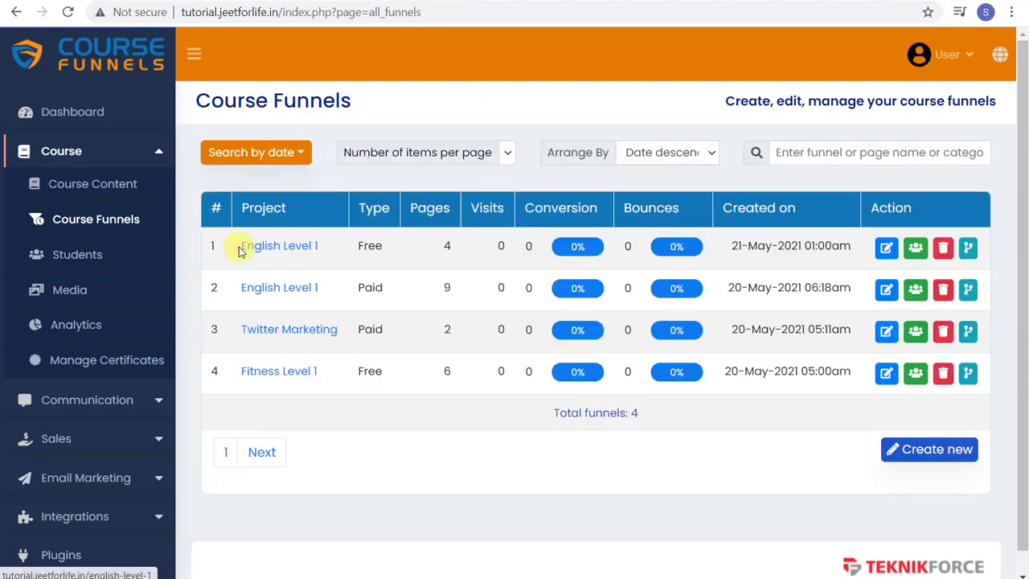
left_click_drag(239, 250, 384, 250)
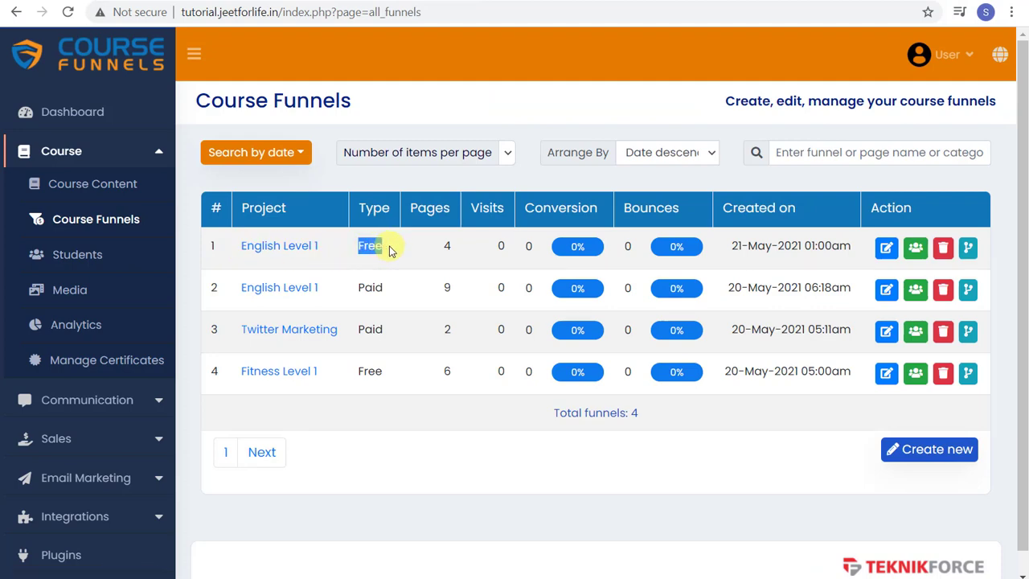
left_click(887, 251)
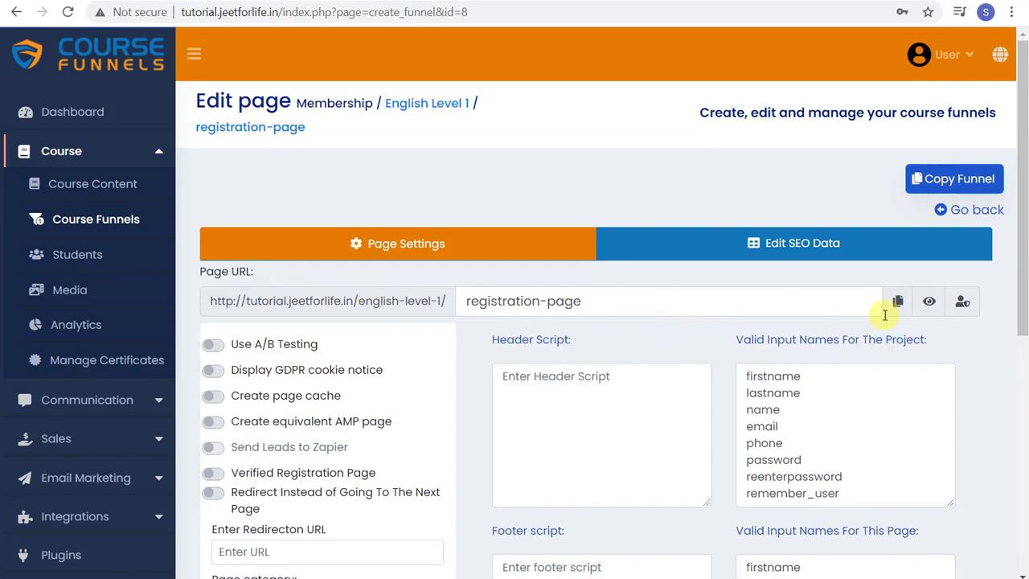
left_click(897, 300)
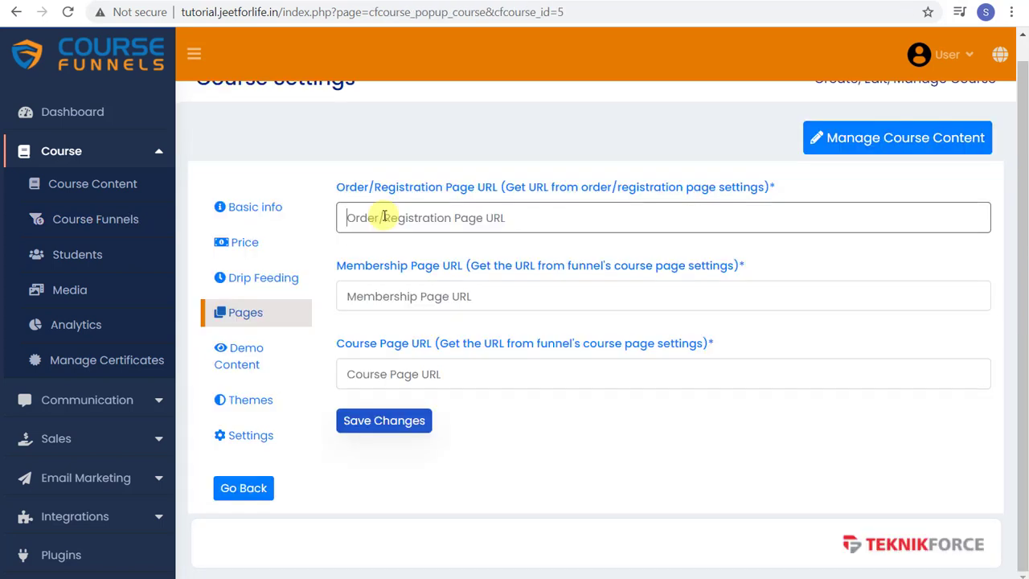
left_click(361, 218)
key("ctrl+v")
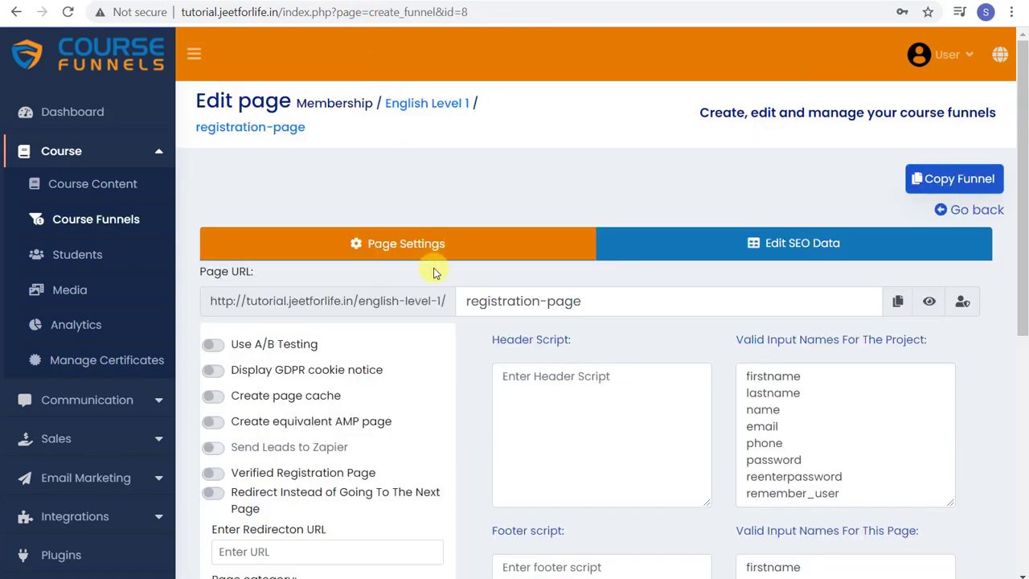
Step: Tick course (#238001) English Level 1 in the registration page's Select Courses and save its settings
scroll(433, 273, "down", 5)
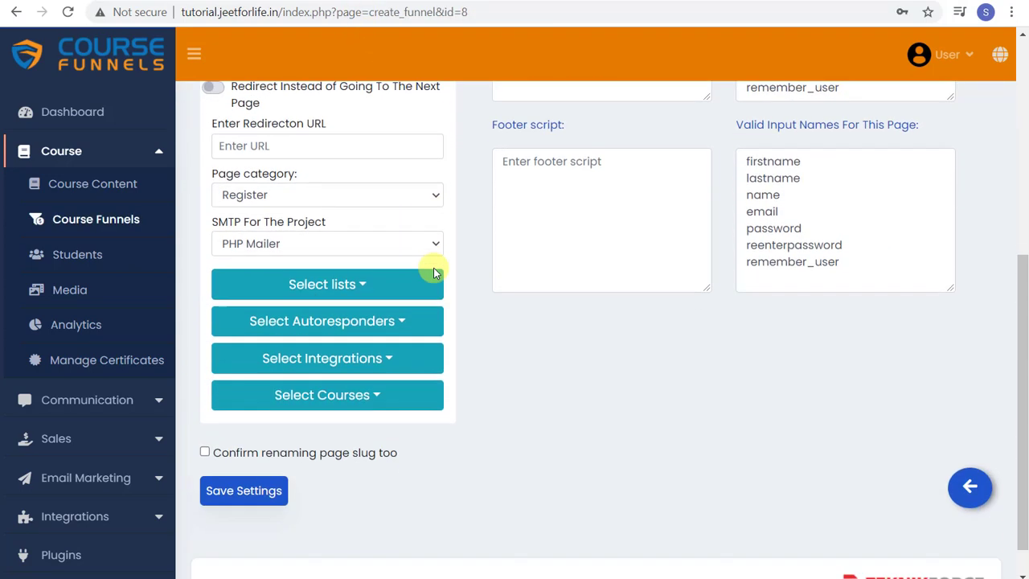
left_click(374, 241)
left_click(290, 280)
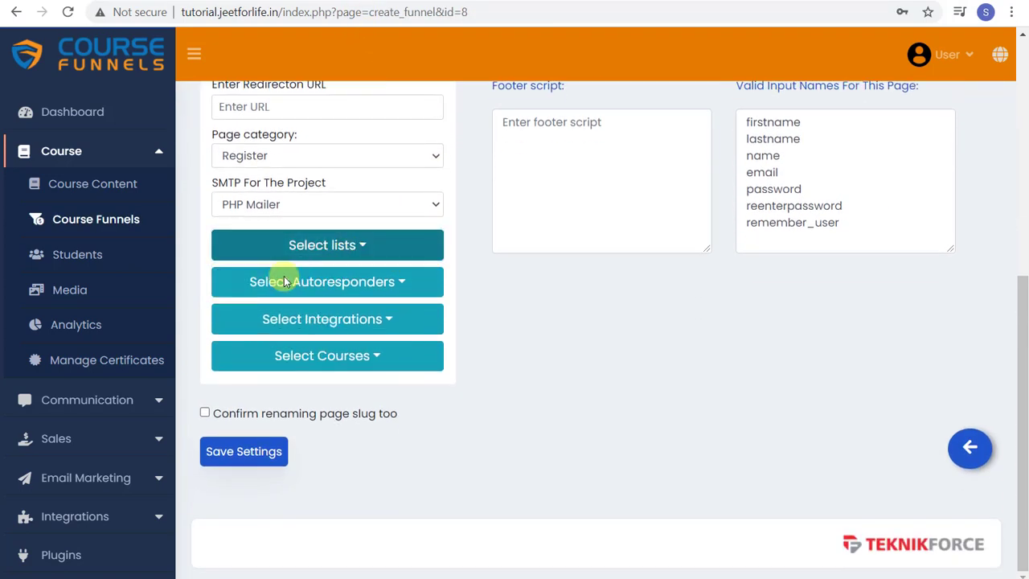
left_click(340, 282)
left_click(363, 321)
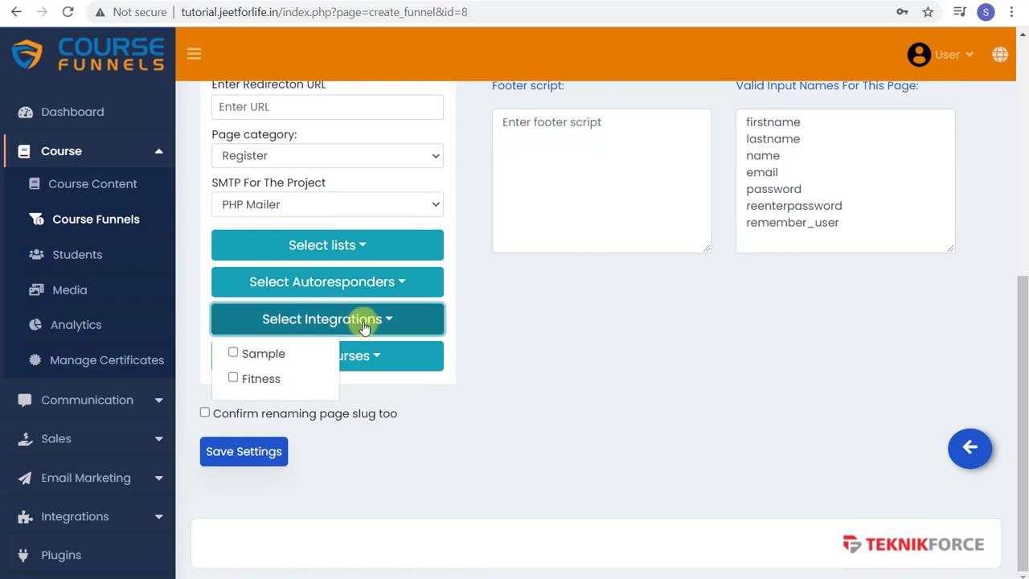
left_click(302, 360)
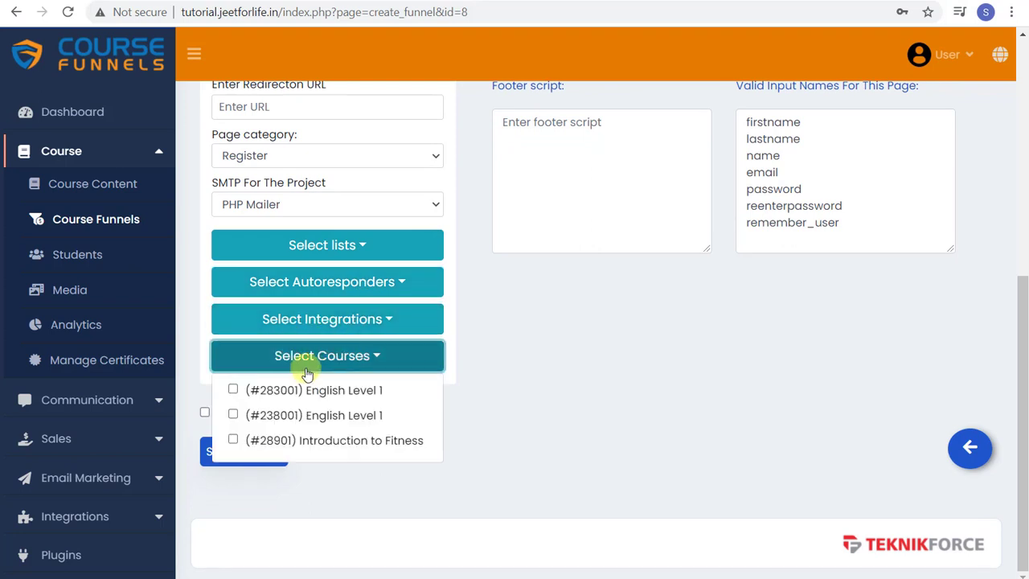
left_click(286, 415)
left_click(521, 412)
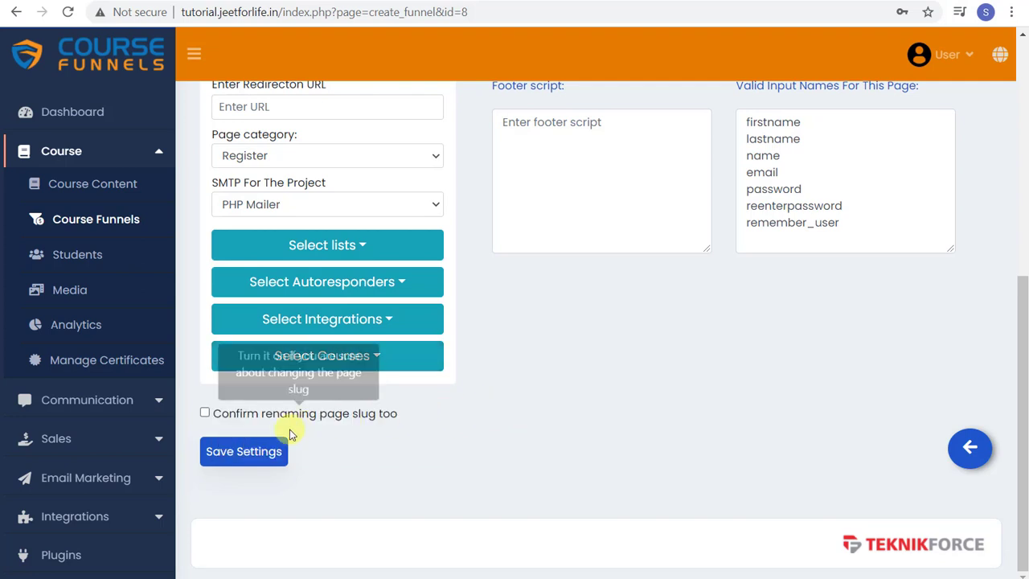
left_click(253, 451)
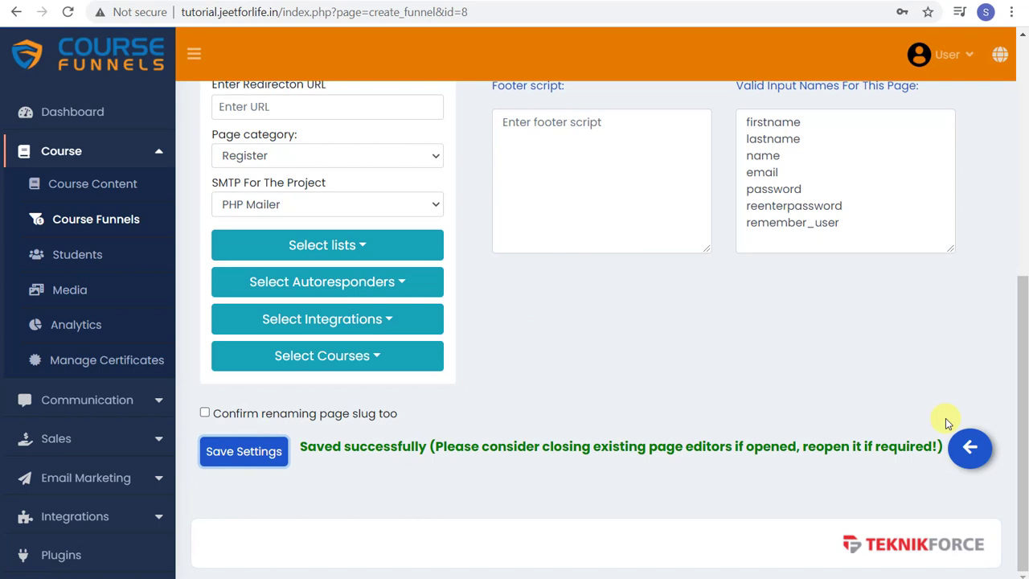
Step: Paste the funnel's membership and course page URLs into their fields and save the Pages settings
left_click(394, 297)
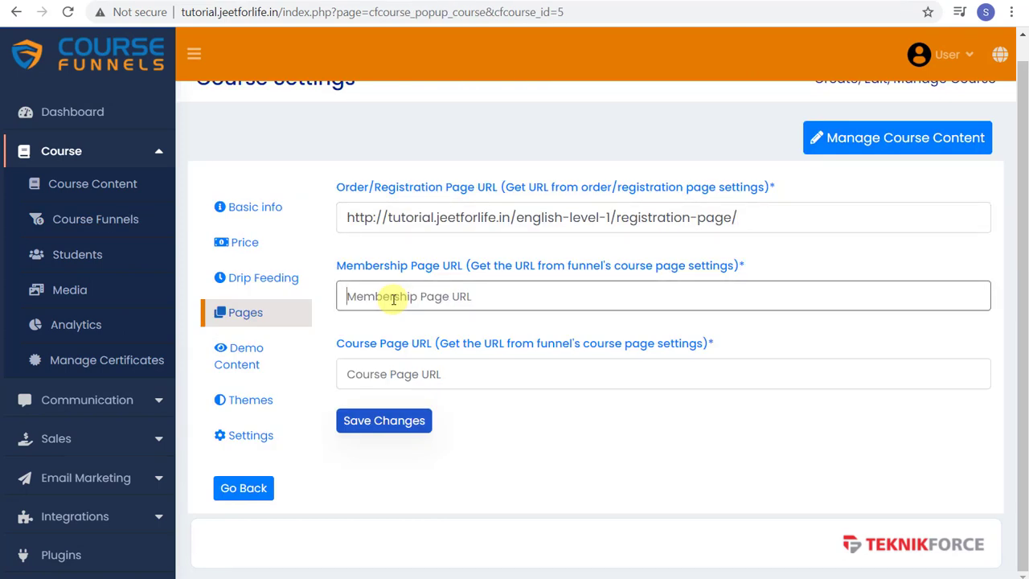
key("ctrl+v")
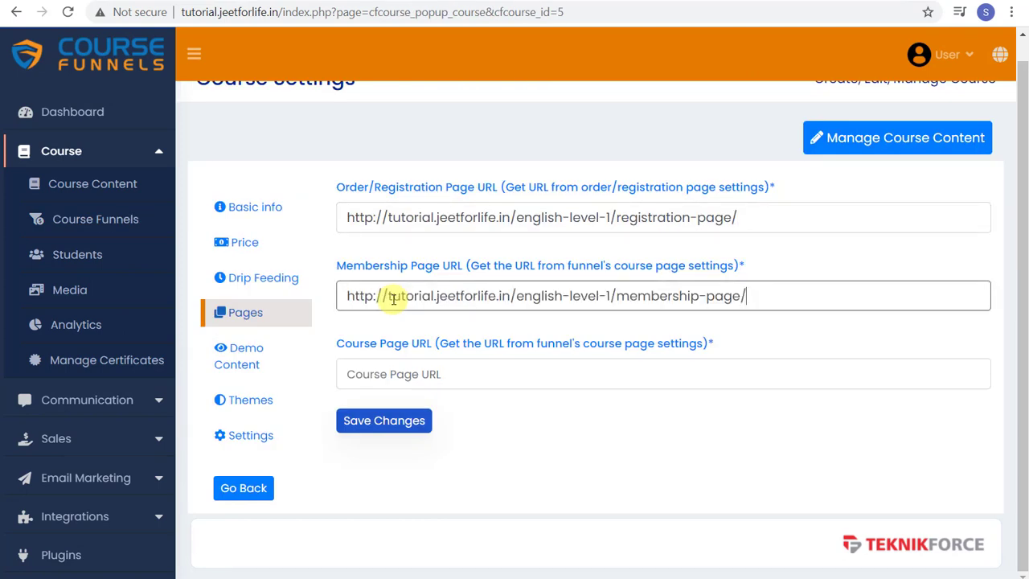
left_click(372, 373)
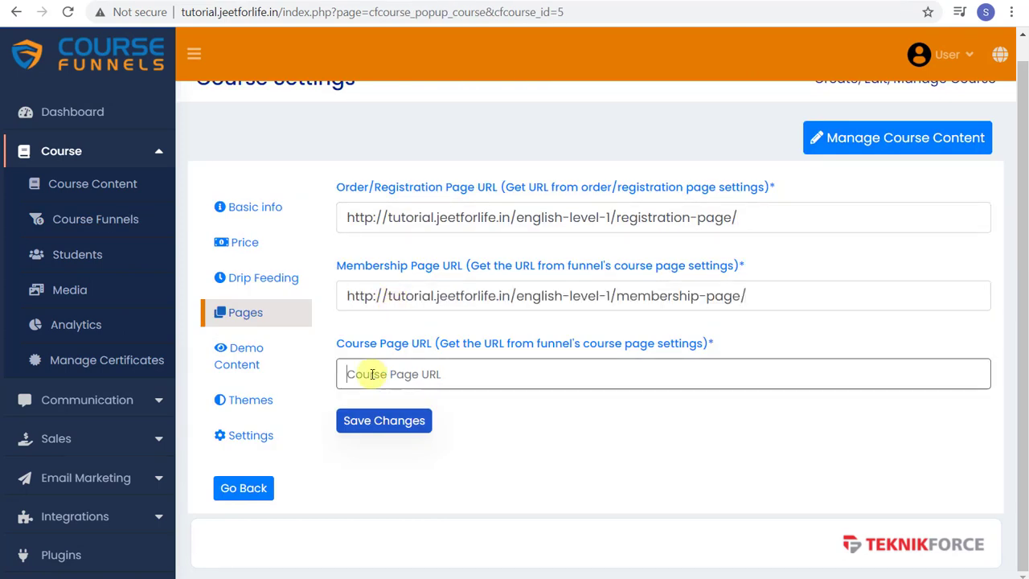
key("ctrl+v")
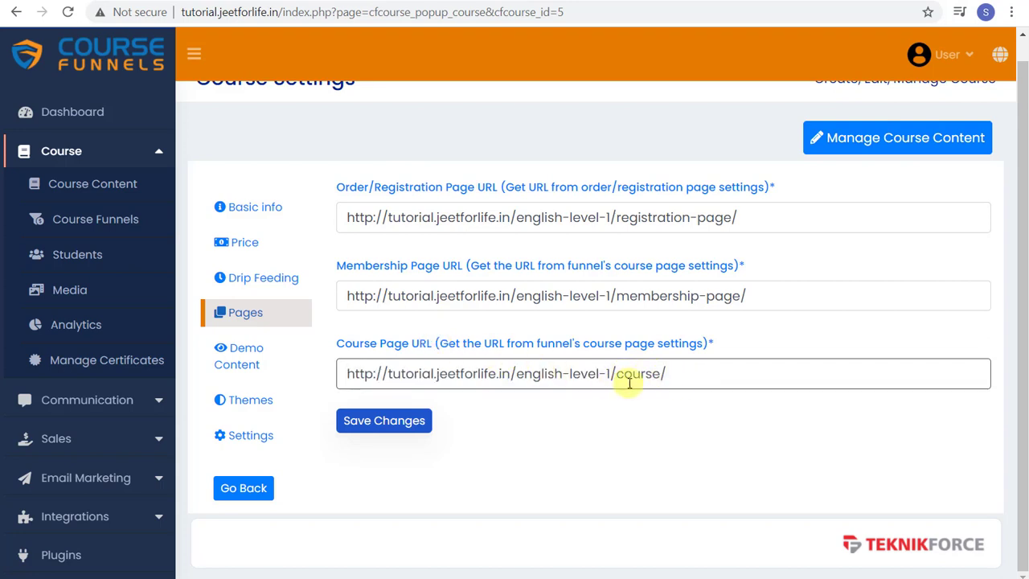
left_click(393, 421)
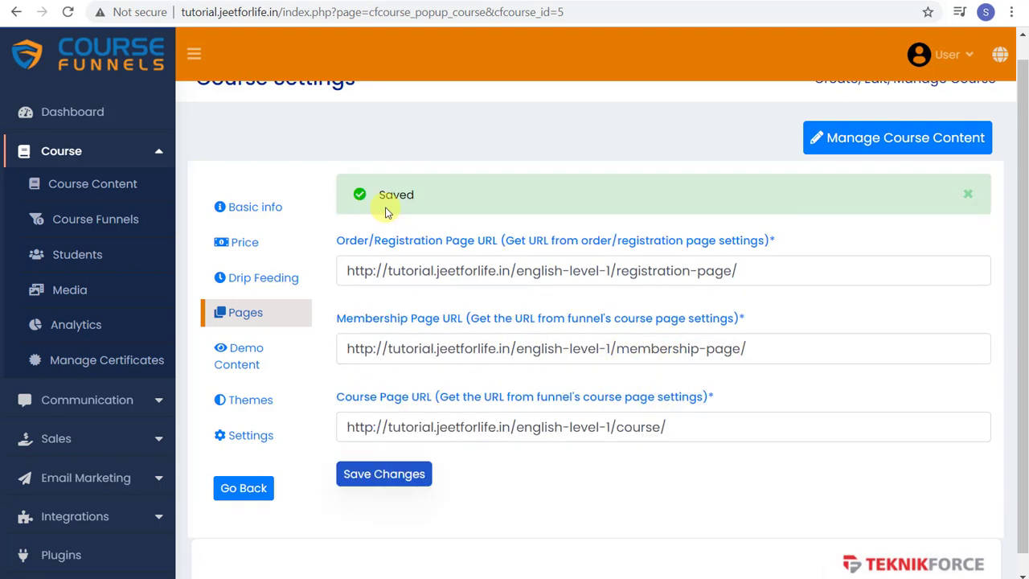
left_click(298, 354)
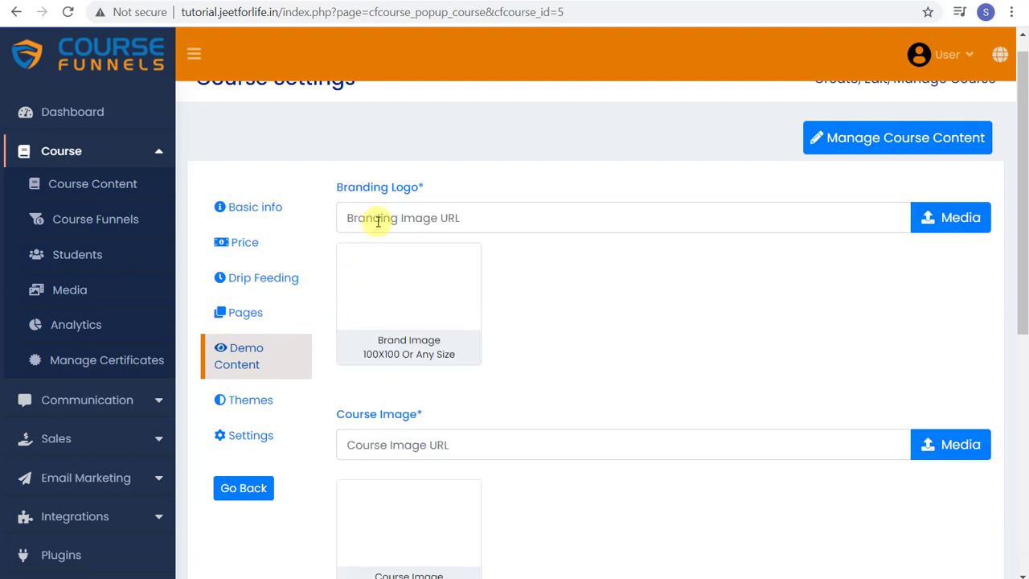
Step: Set Promo Video Type to Youtube, paste the video link, let its preview load, and save
left_click(951, 218)
scroll(477, 225, "down", 2)
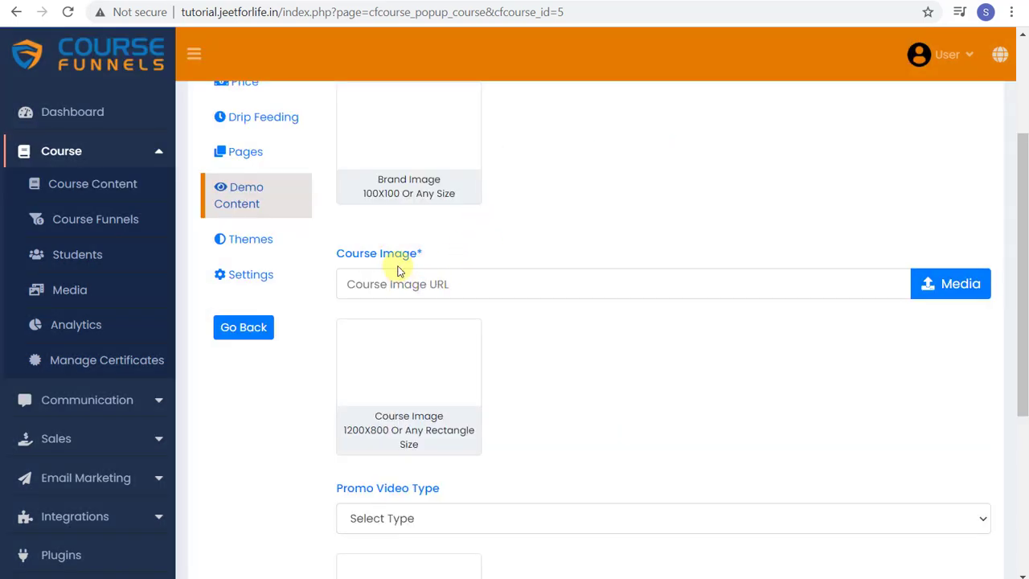
scroll(706, 255, "down", 3)
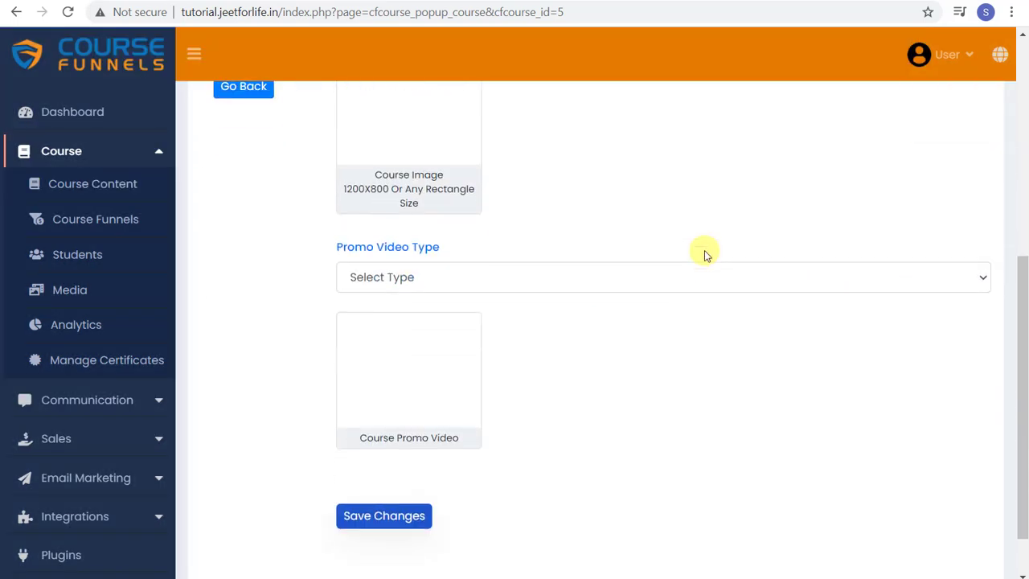
left_click(982, 277)
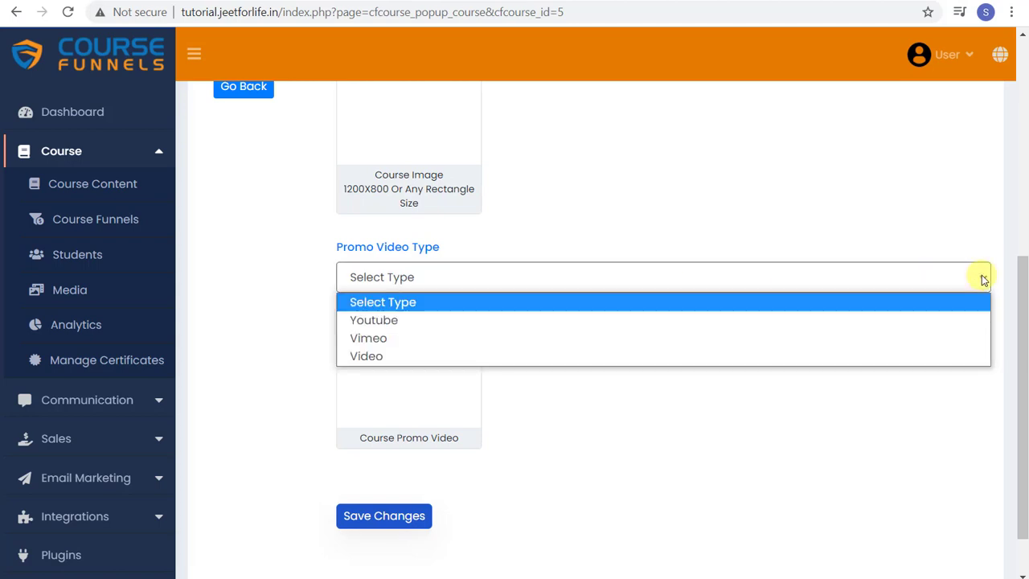
left_click(378, 320)
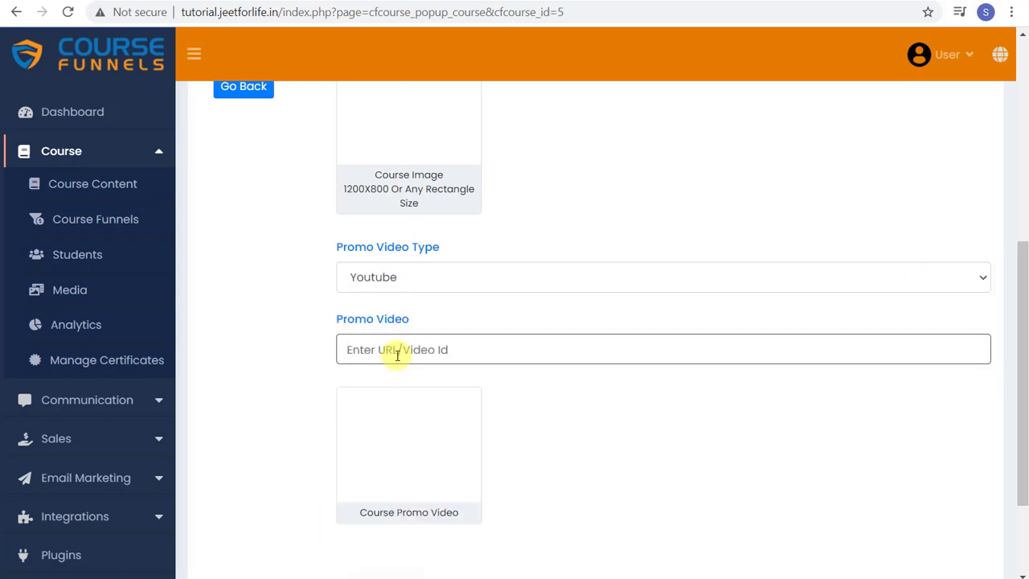
key("ctrl+v")
left_click(607, 448)
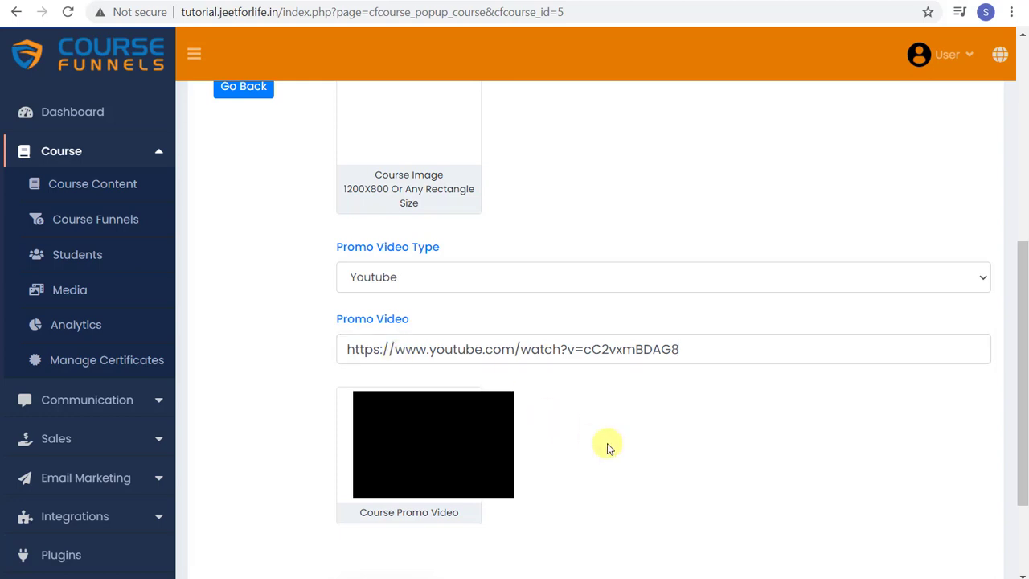
scroll(603, 420, "down", 2)
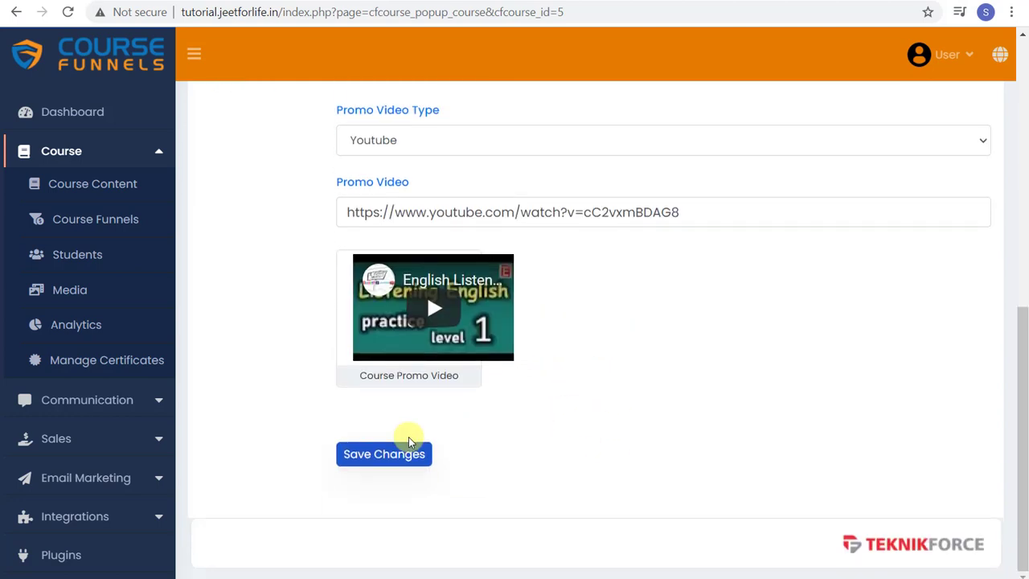
left_click(383, 453)
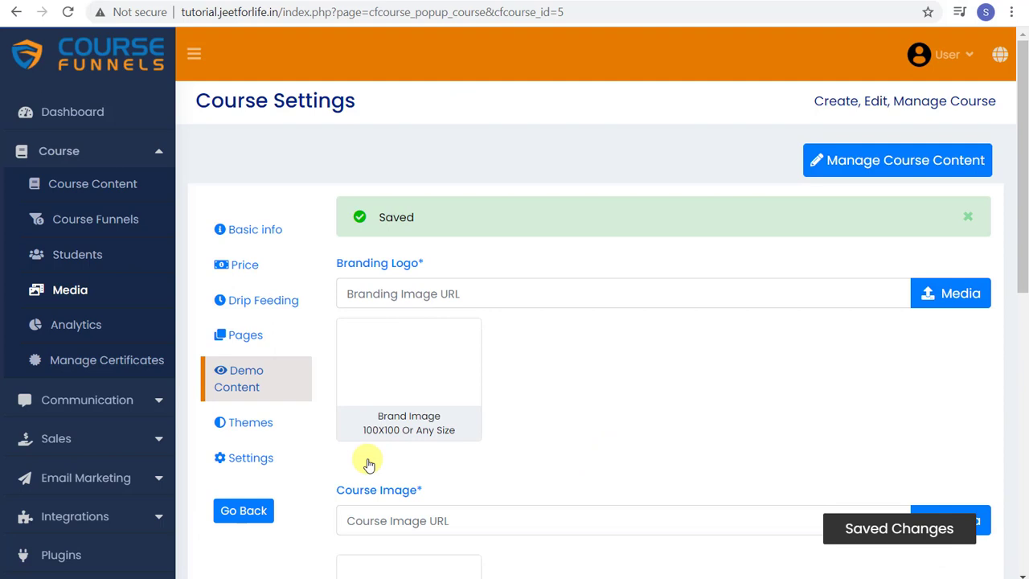
Step: Save the first course theme, then view the course's four shortcodes in Settings
left_click(264, 425)
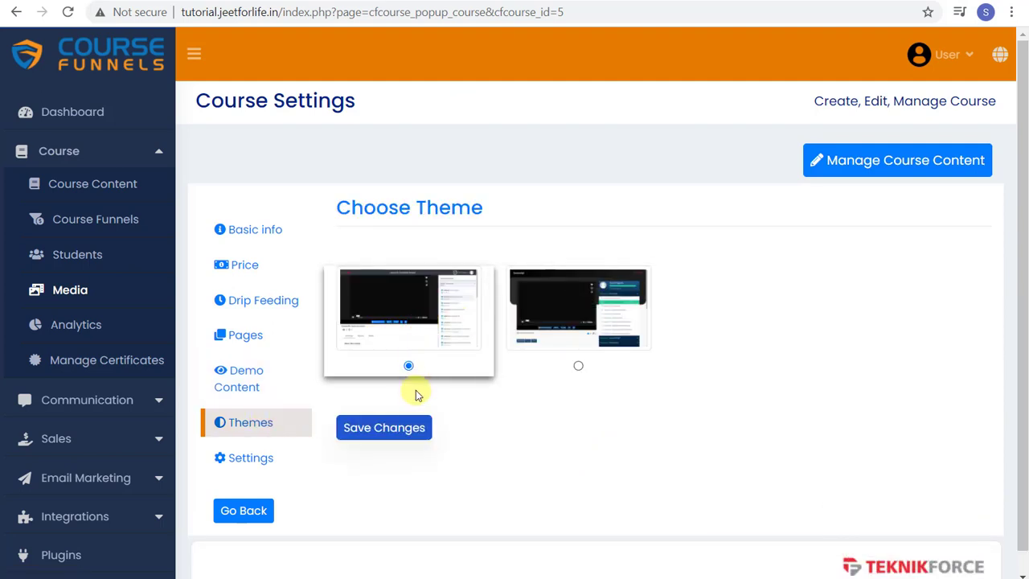
left_click(400, 433)
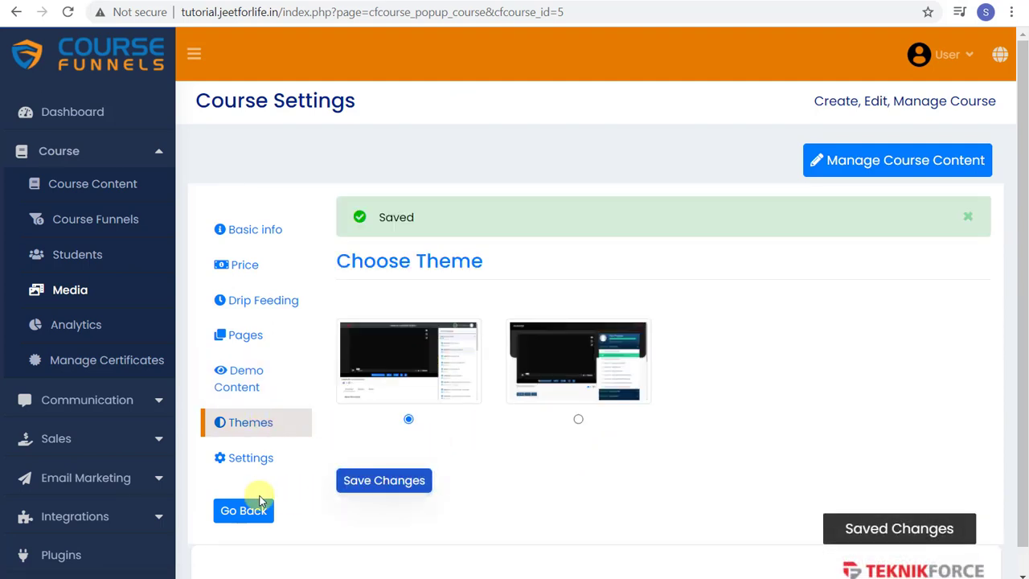
left_click(241, 460)
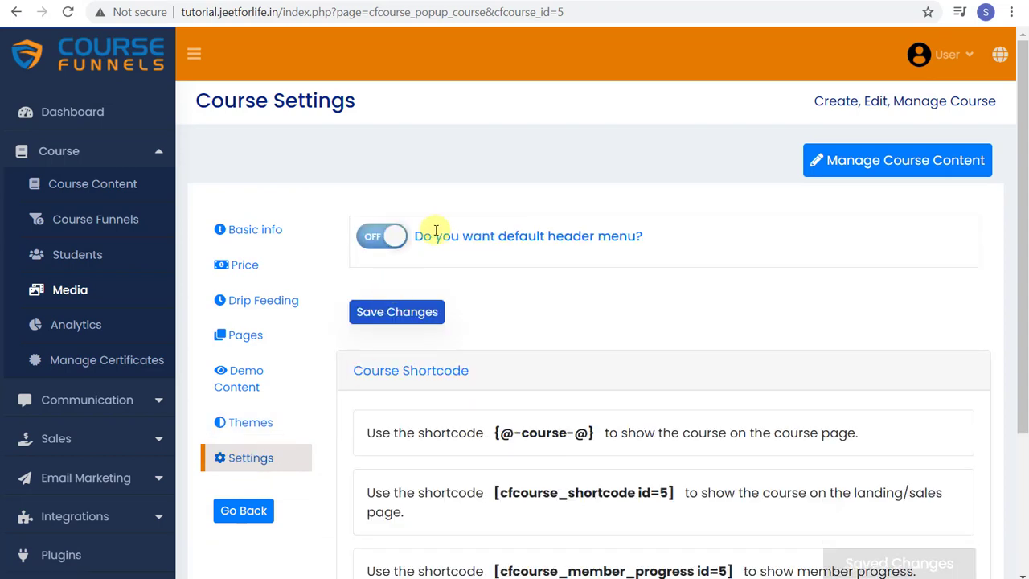
scroll(596, 241, "down", 2)
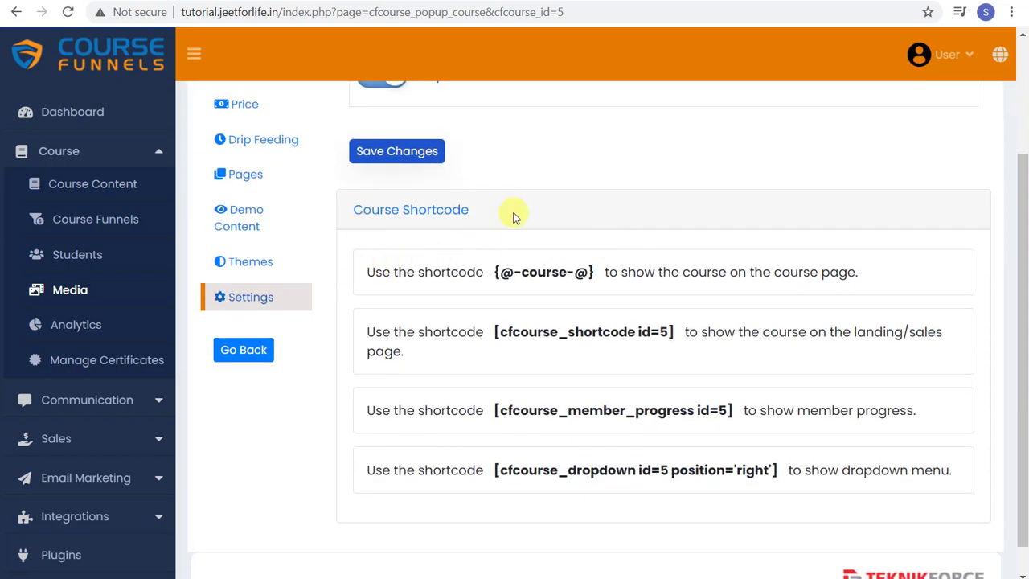
left_click_drag(513, 212, 338, 217)
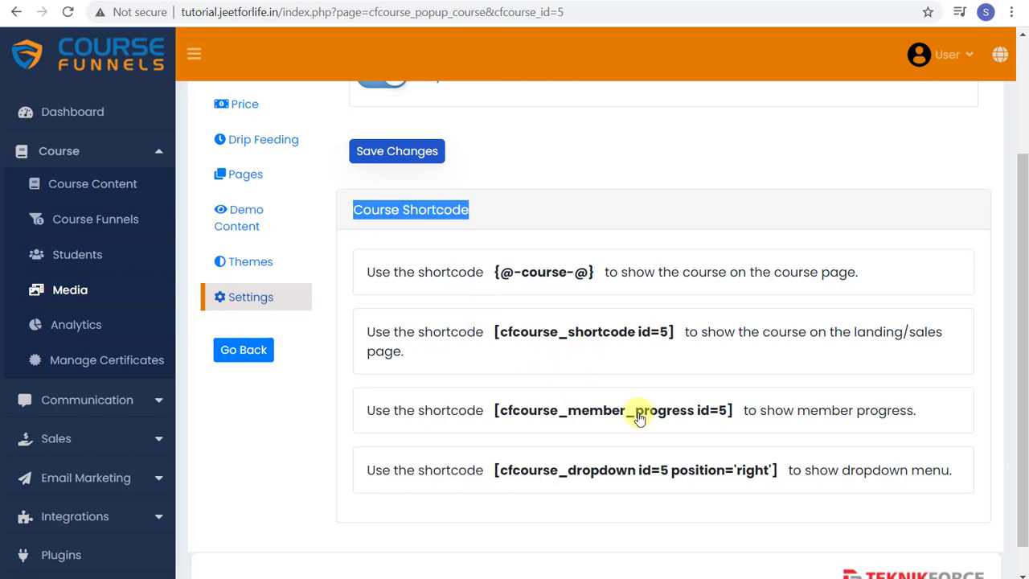
Step: Create a new English Level 1 course in Language Learning, Beginner, with certificate download set to Yes
left_click(97, 187)
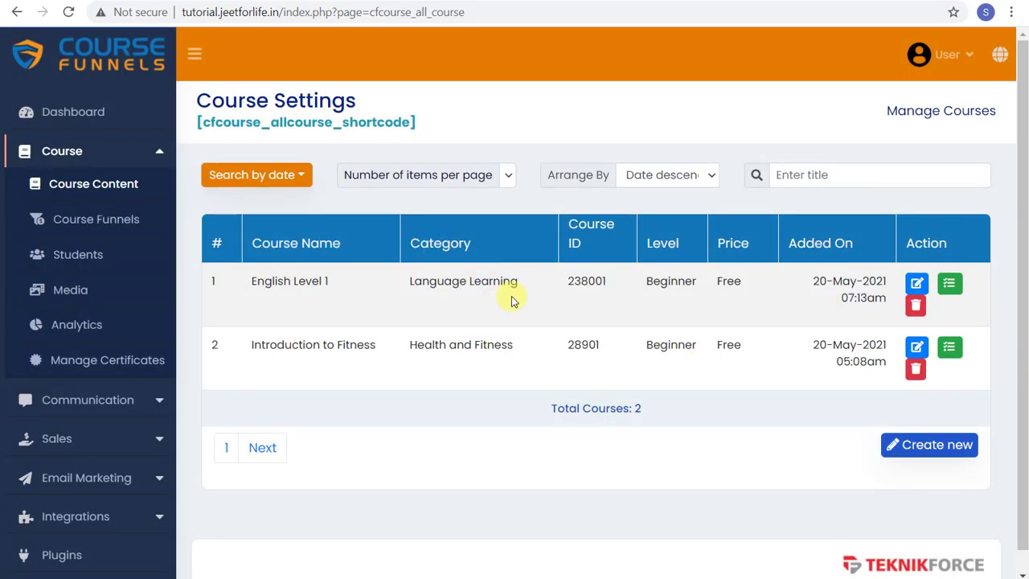
left_click(894, 444)
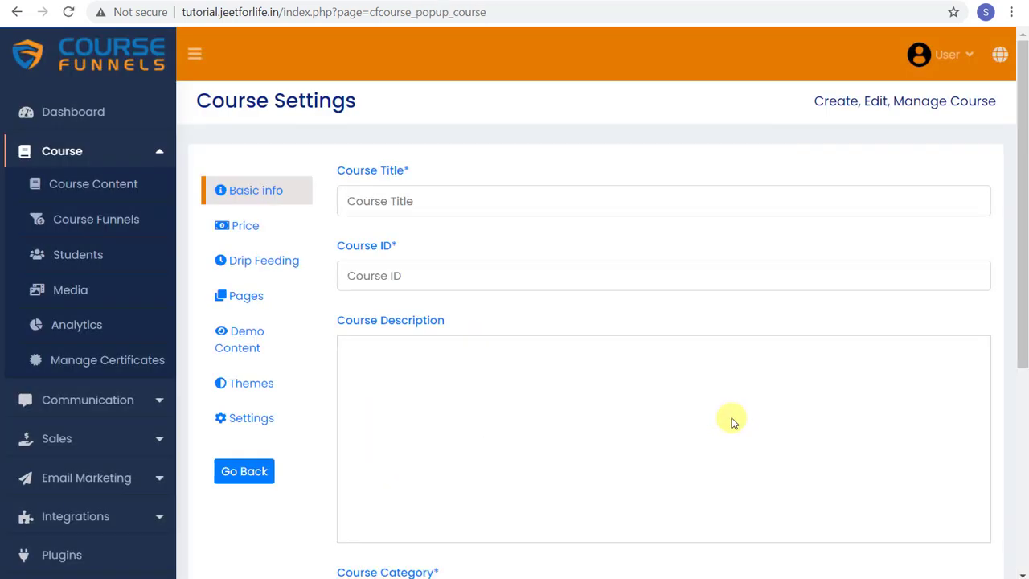
left_click(384, 198)
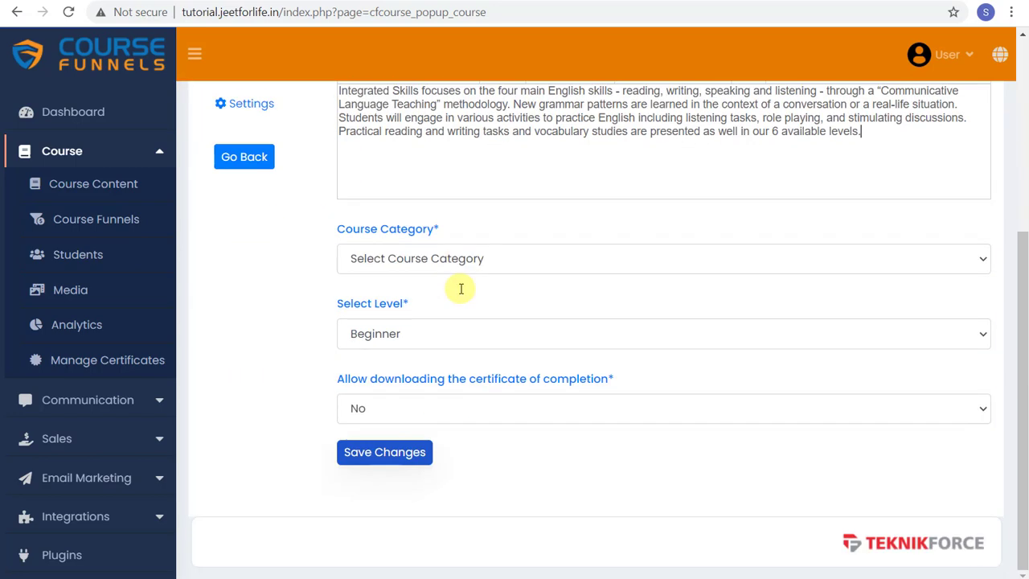
left_click(459, 259)
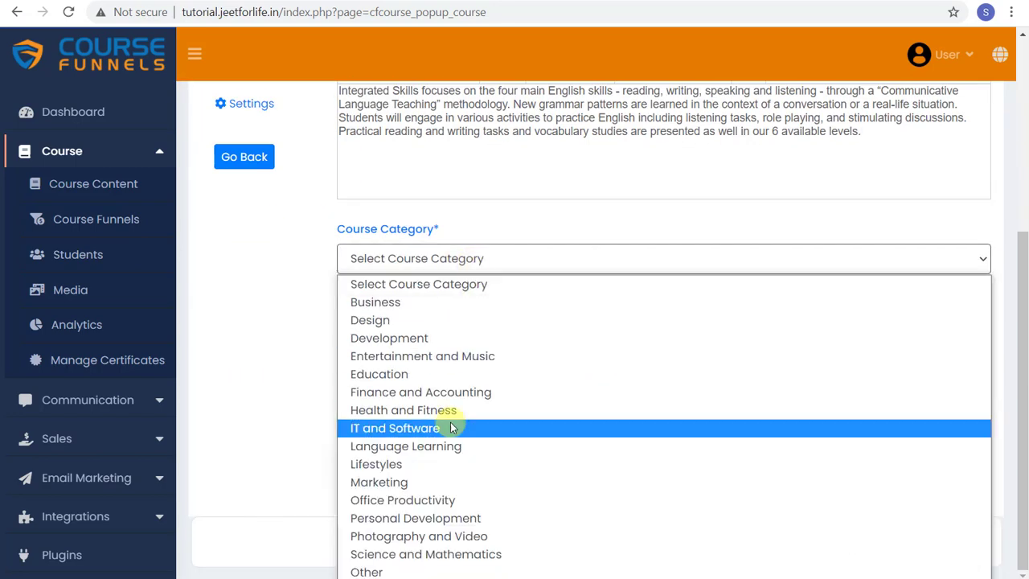
left_click(452, 443)
left_click(366, 408)
left_click(367, 450)
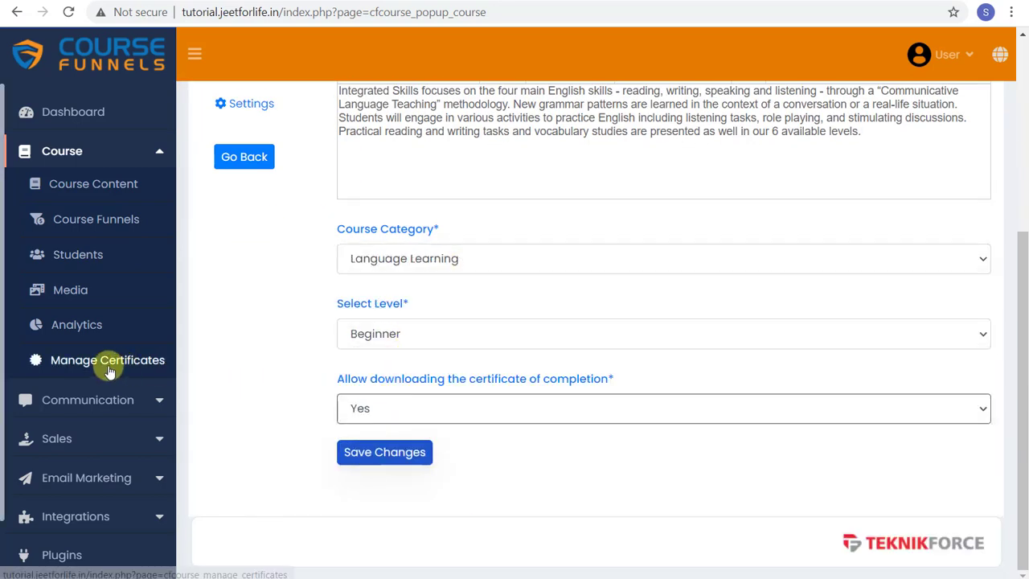
left_click(362, 455)
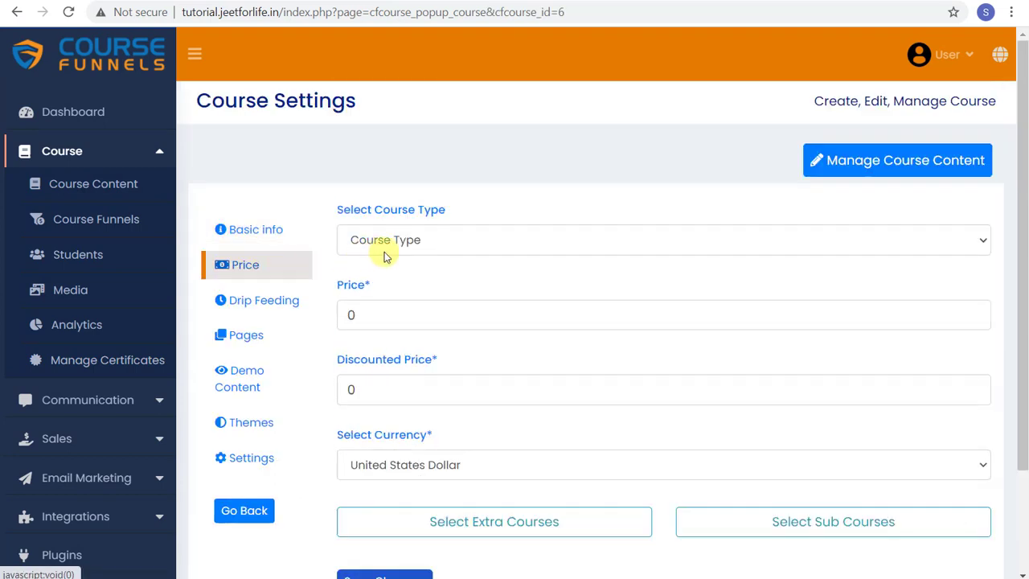
Step: Make the course Paid at 10, discounted to 5, in United States Dollar
left_click(421, 249)
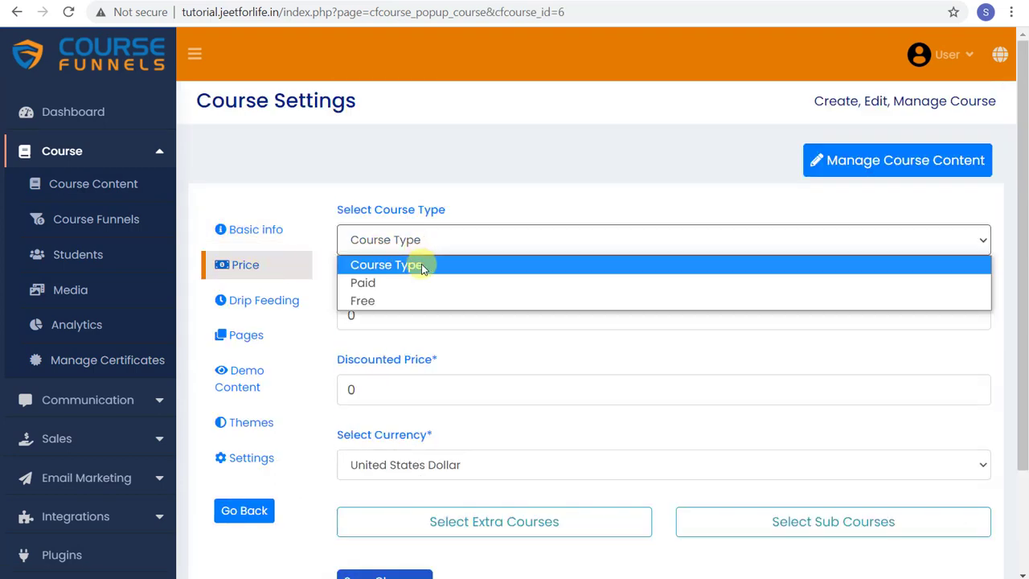
left_click(422, 283)
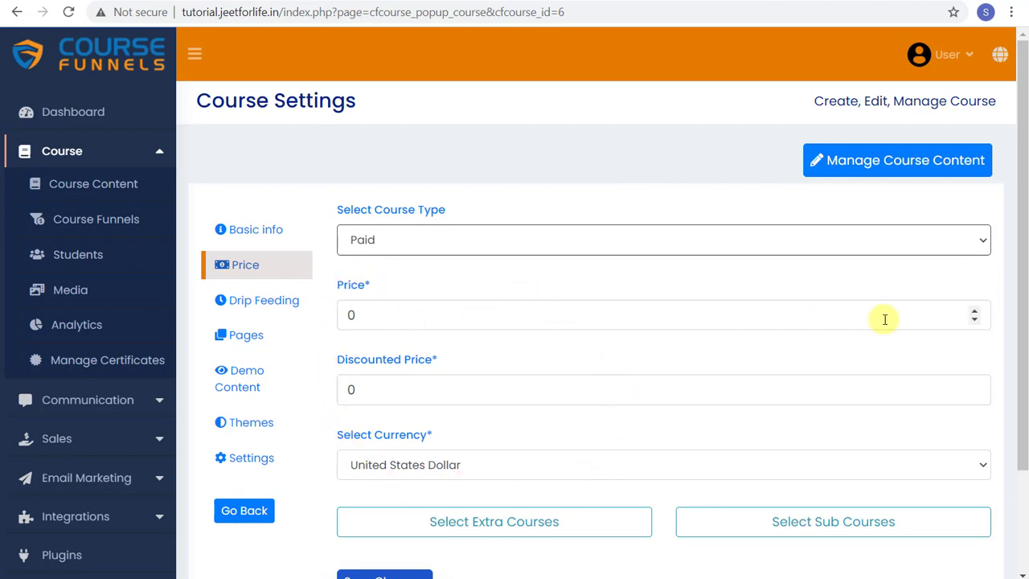
left_click(976, 316)
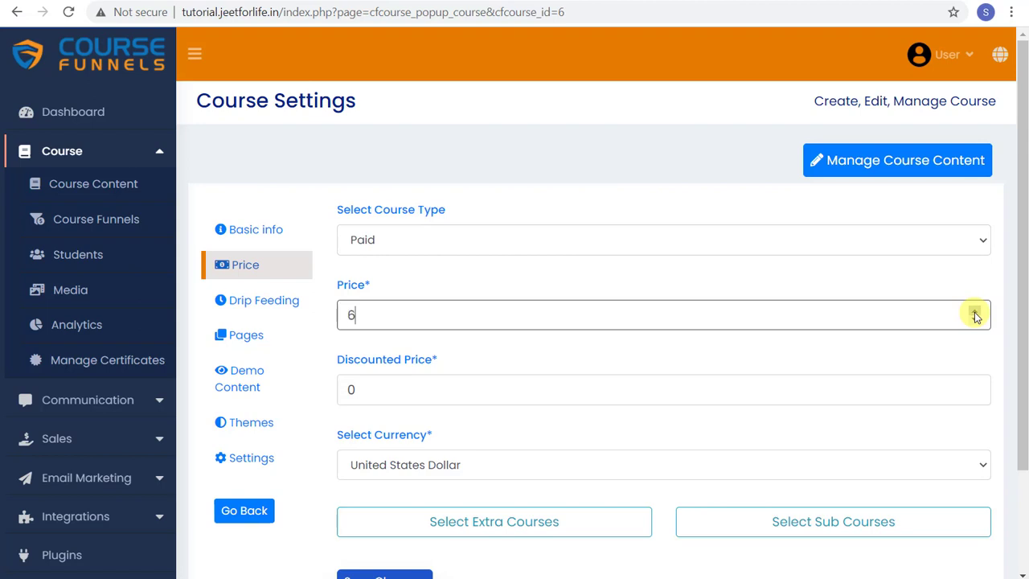
left_click(975, 316)
left_click(472, 395)
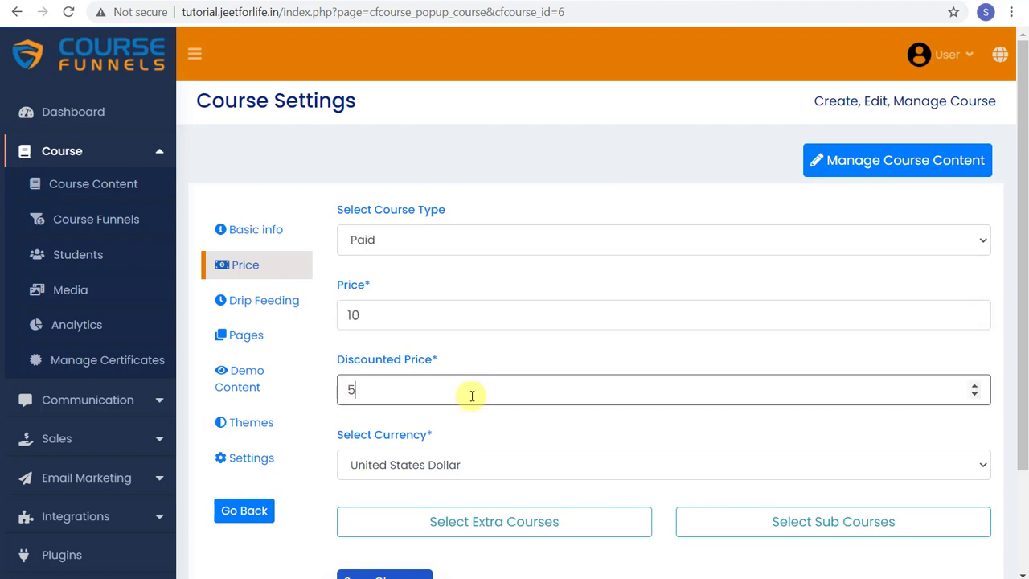
scroll(574, 408, "down", 1)
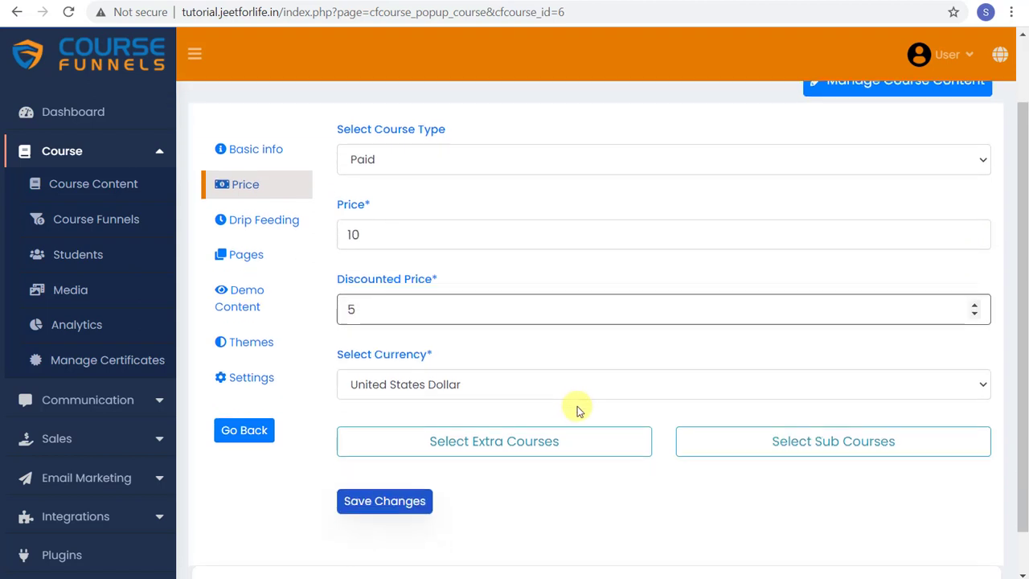
left_click(460, 384)
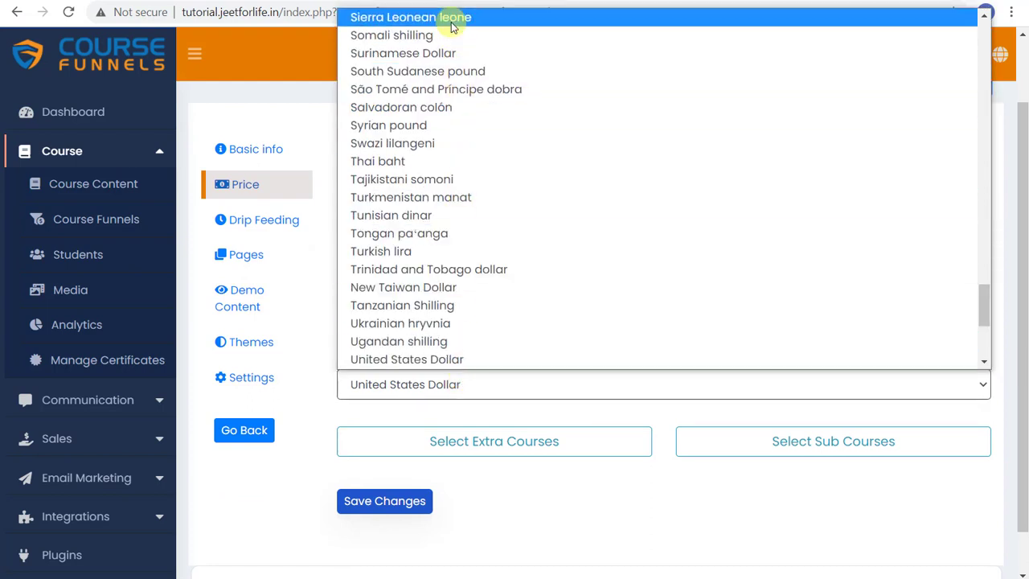
scroll(510, 40, "down", 3)
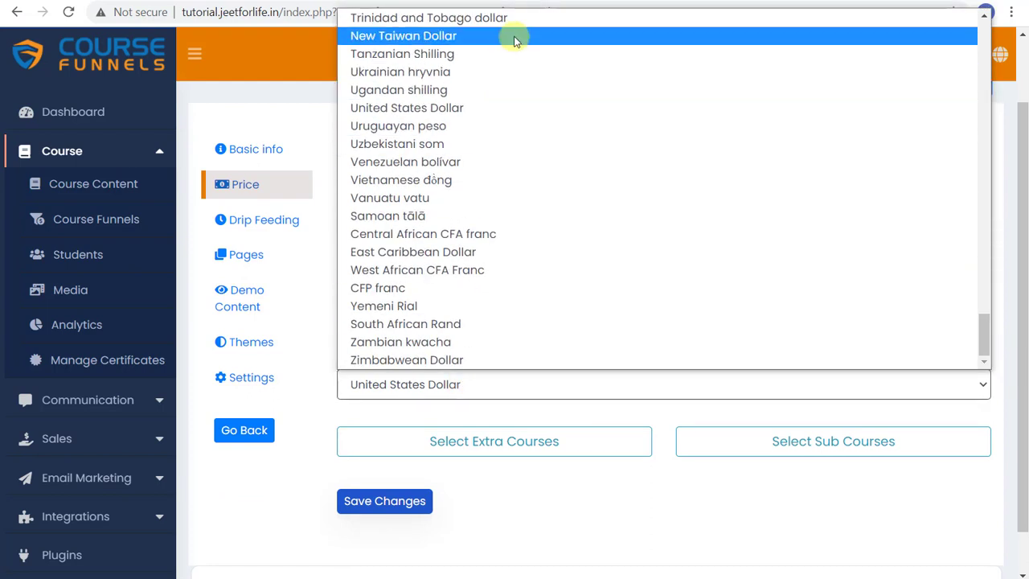
left_click(510, 104)
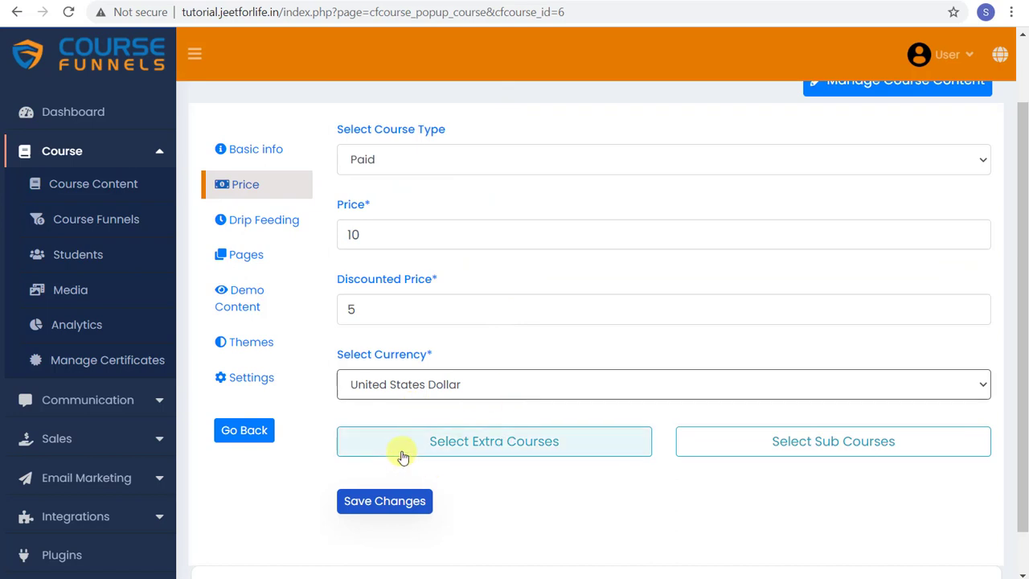
Step: Save the drip-feed, promo video, theme and settings sections, then return to the course list
left_click(569, 441)
left_click(758, 445)
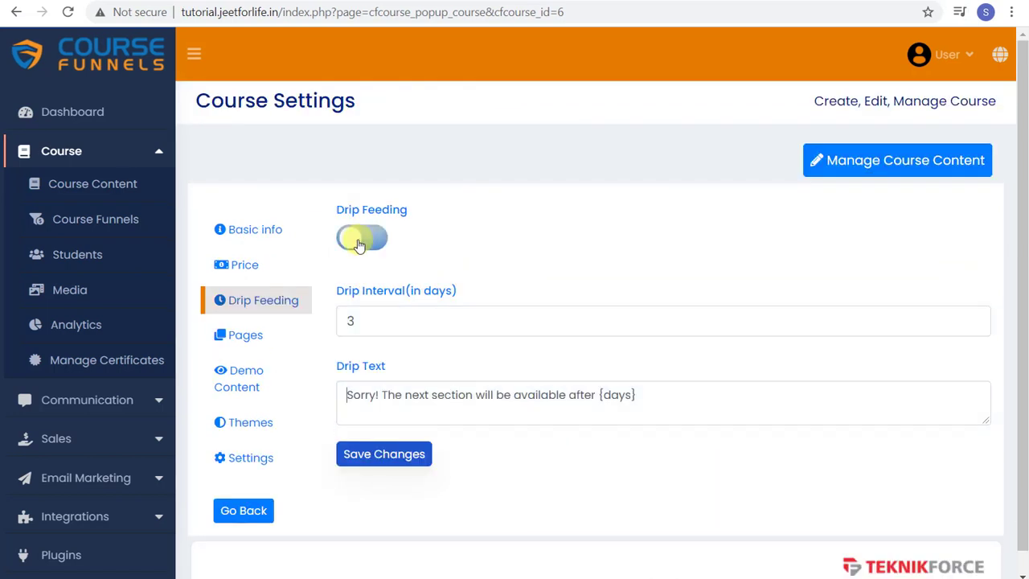
double_click(374, 314)
key("Return")
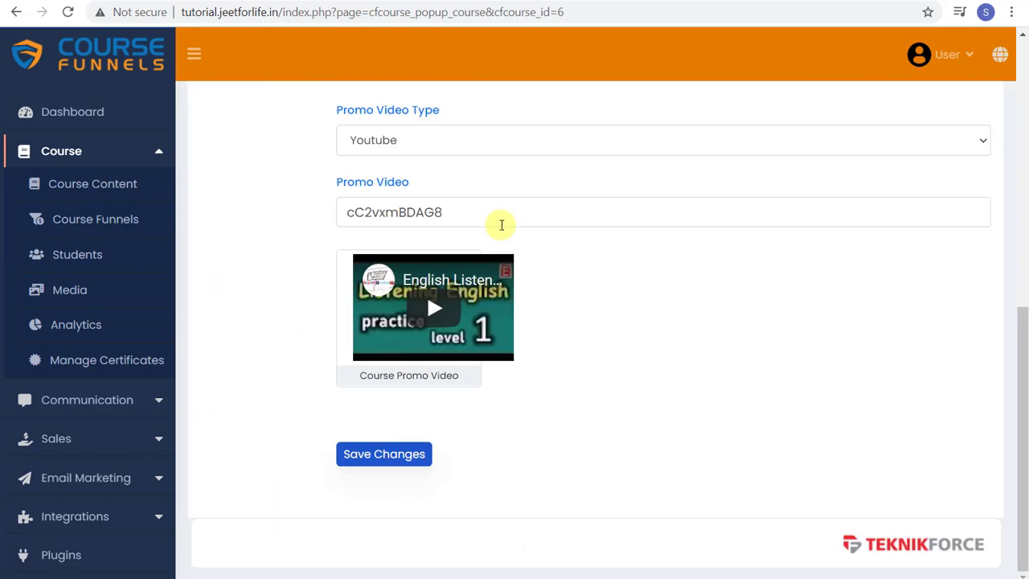
left_click(383, 453)
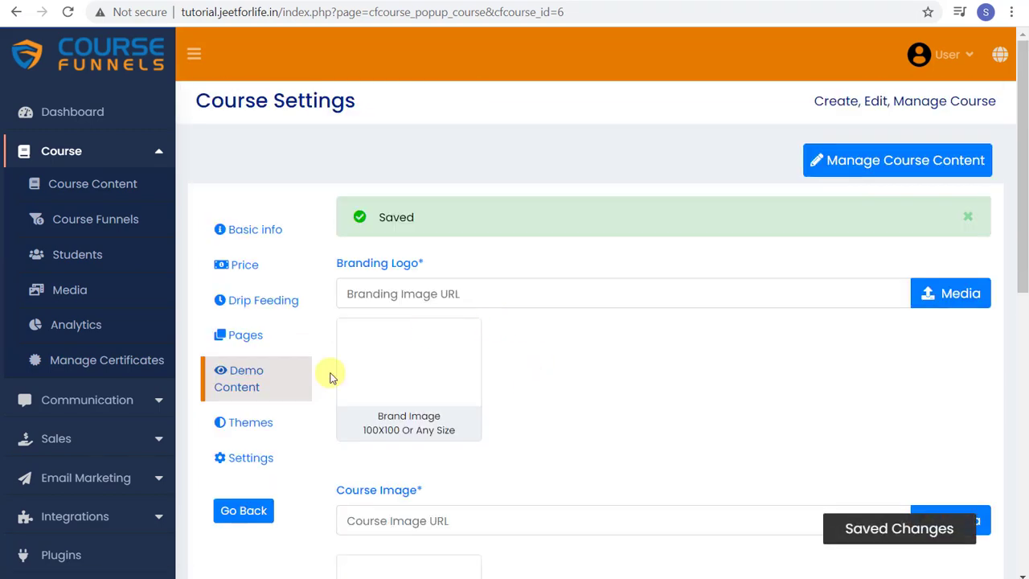
left_click(251, 422)
left_click(394, 425)
left_click(251, 457)
left_click(244, 511)
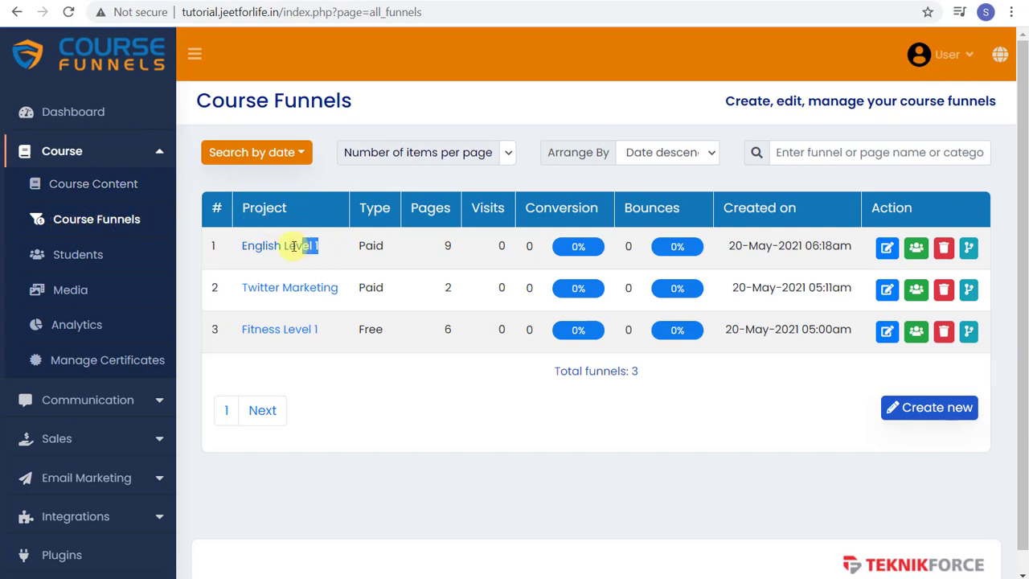
Step: Confirm that the English Level 1 funnel and its new course are both Paid
left_click_drag(293, 246, 226, 246)
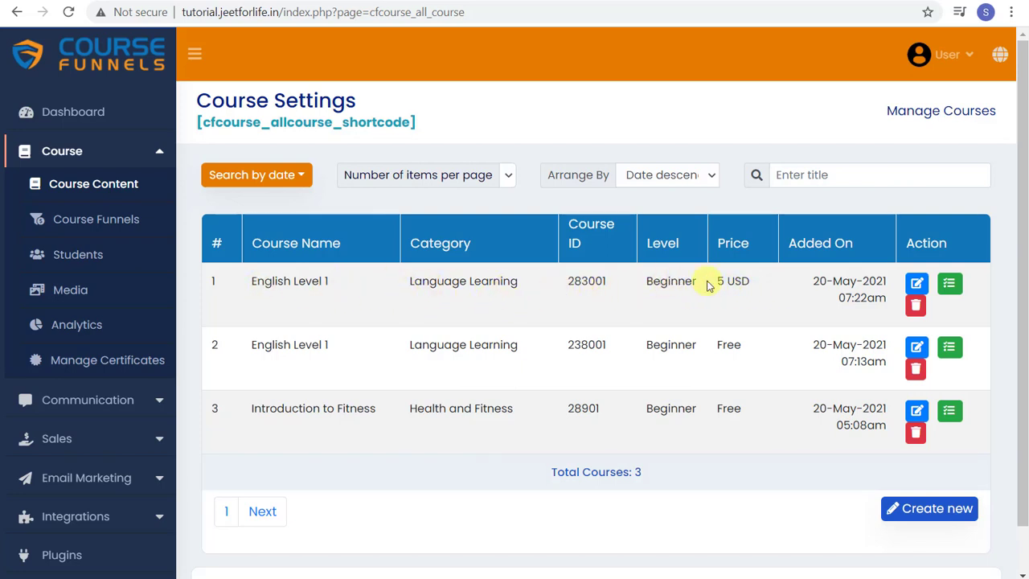
left_click(916, 290)
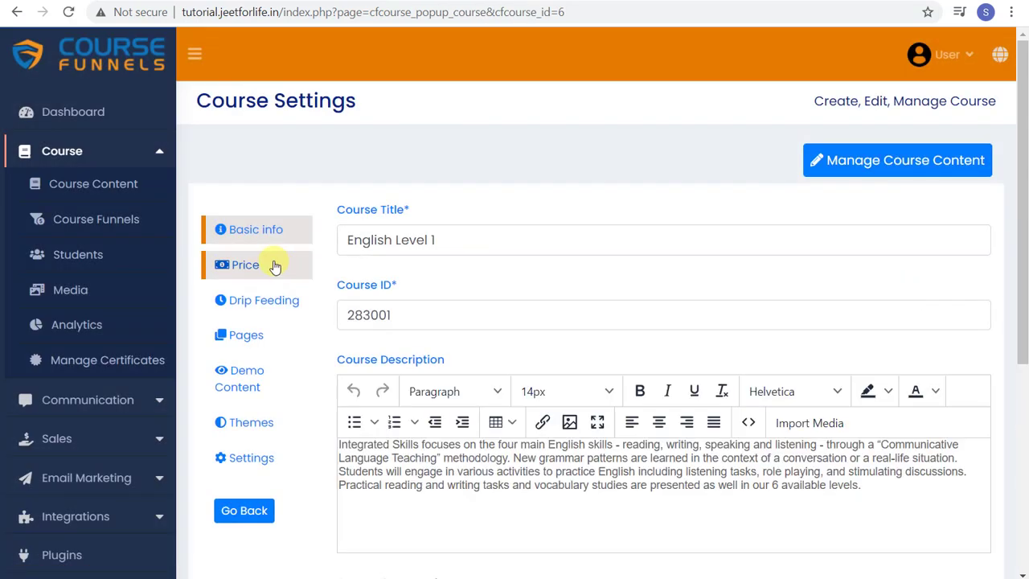
left_click(271, 265)
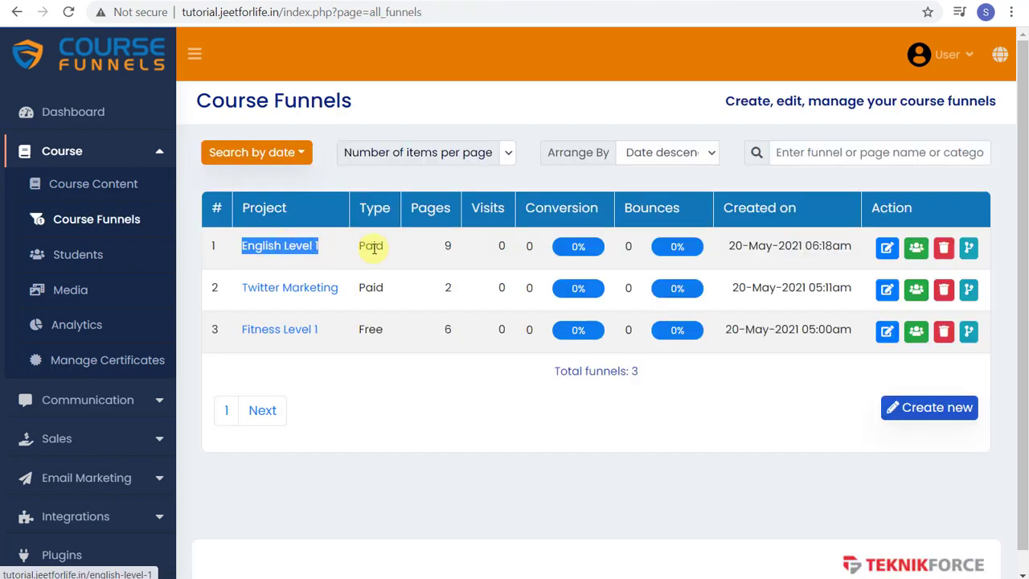
left_click_drag(384, 248, 360, 249)
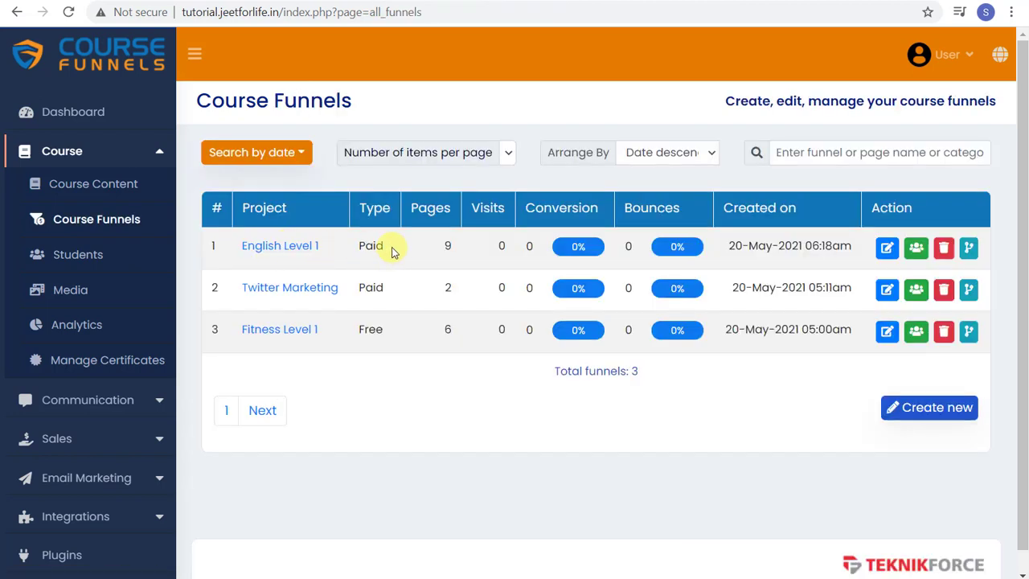
Step: Paste the English Level 1 funnel's Order Page URL into the course's Order/Registration Page URL
left_click(889, 251)
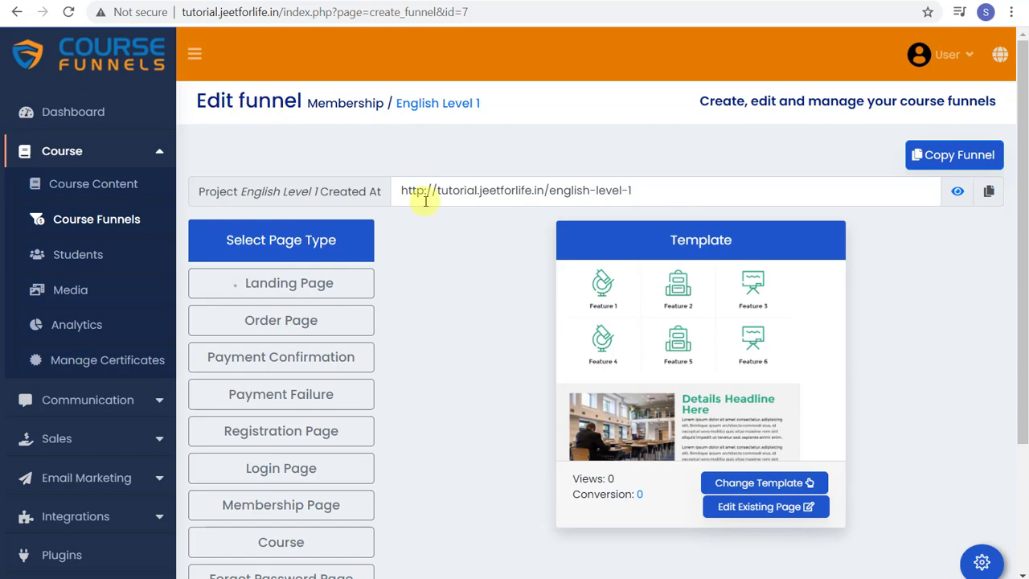
scroll(386, 225, "down", 1)
left_click(351, 244)
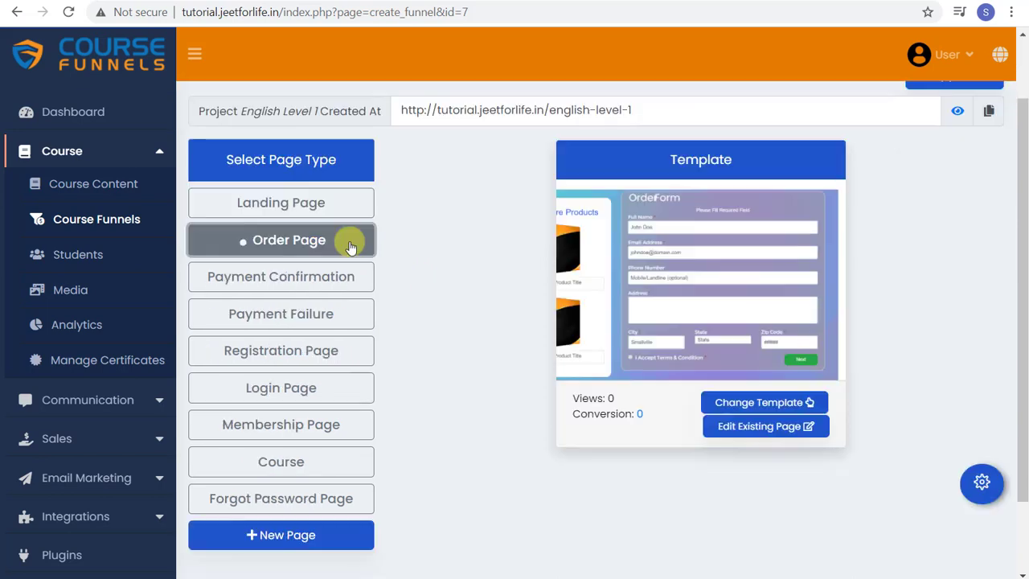
left_click(977, 490)
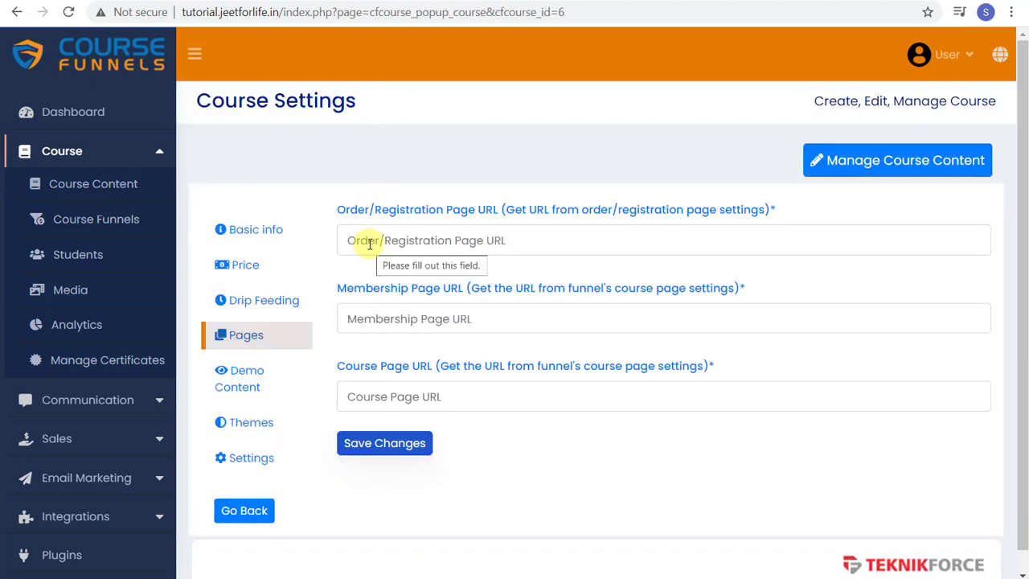
left_click(370, 243)
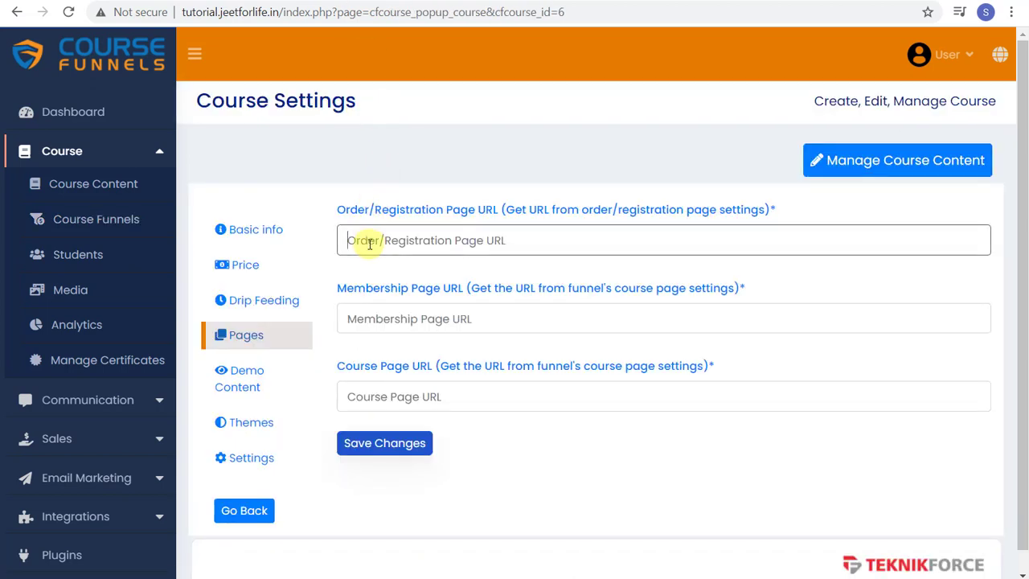
type("http://tutorial.jeetforlife.in/english-level-1/order-page/")
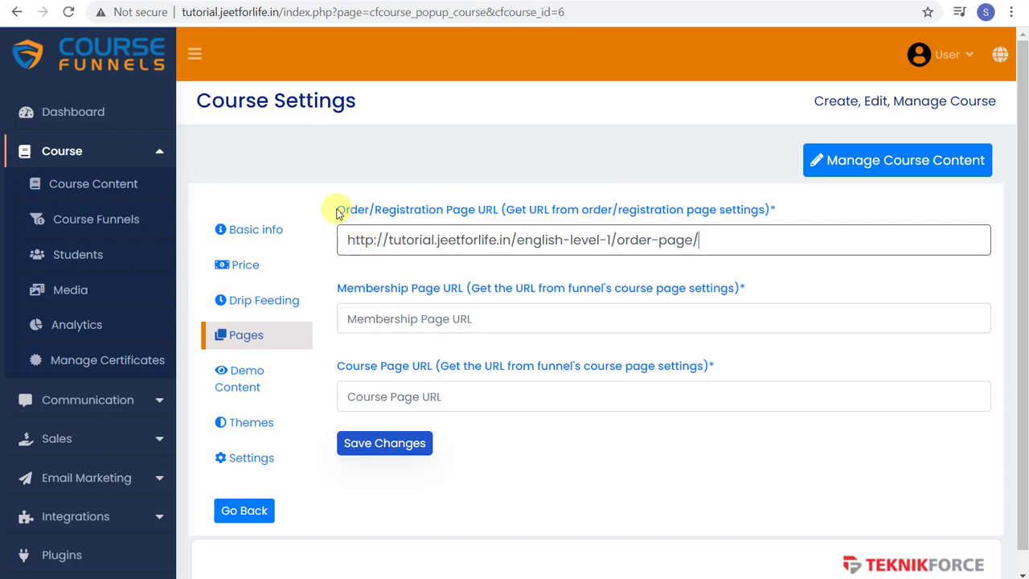
left_click_drag(339, 211, 364, 211)
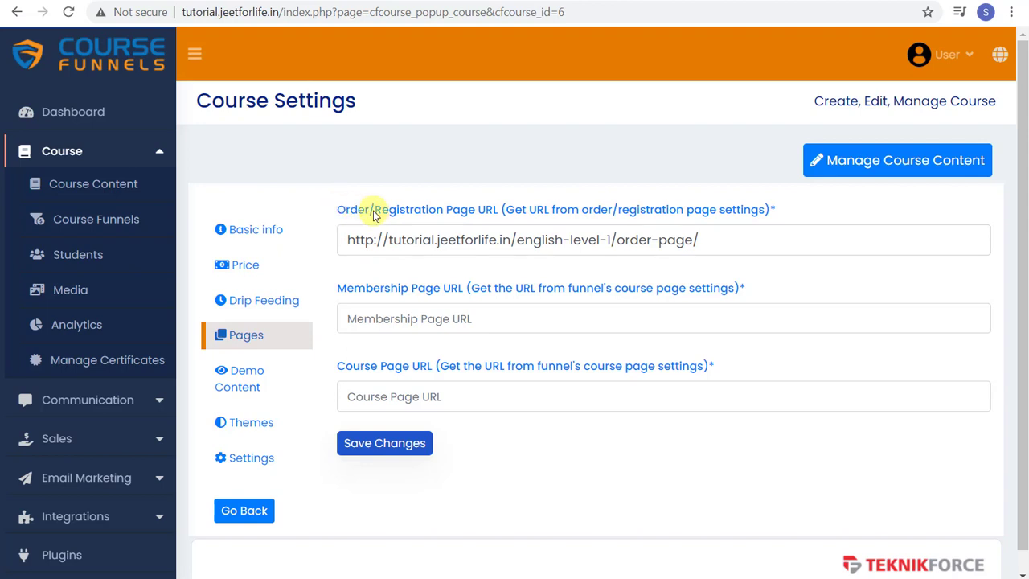
left_click_drag(463, 214, 476, 211)
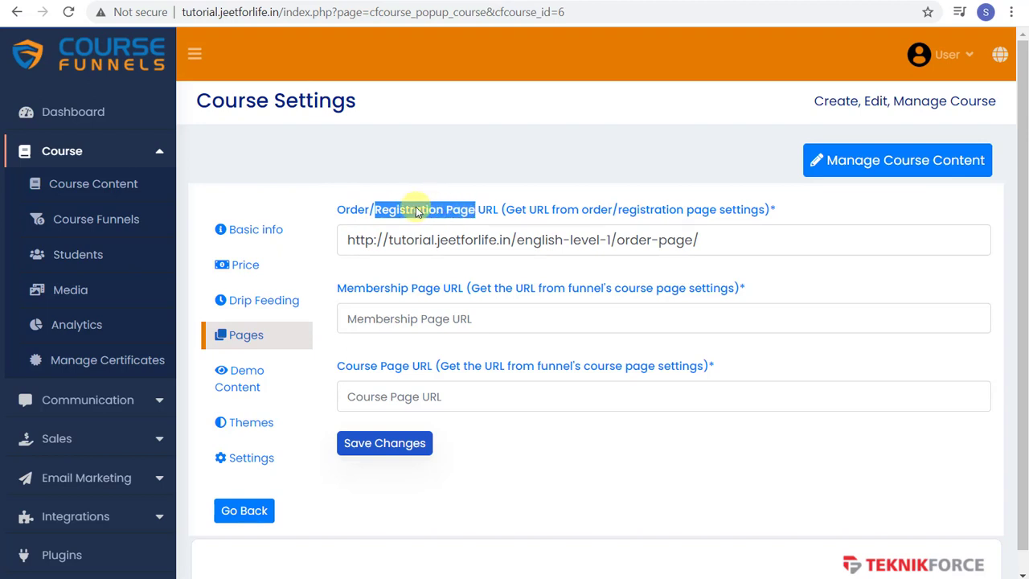
left_click(315, 36)
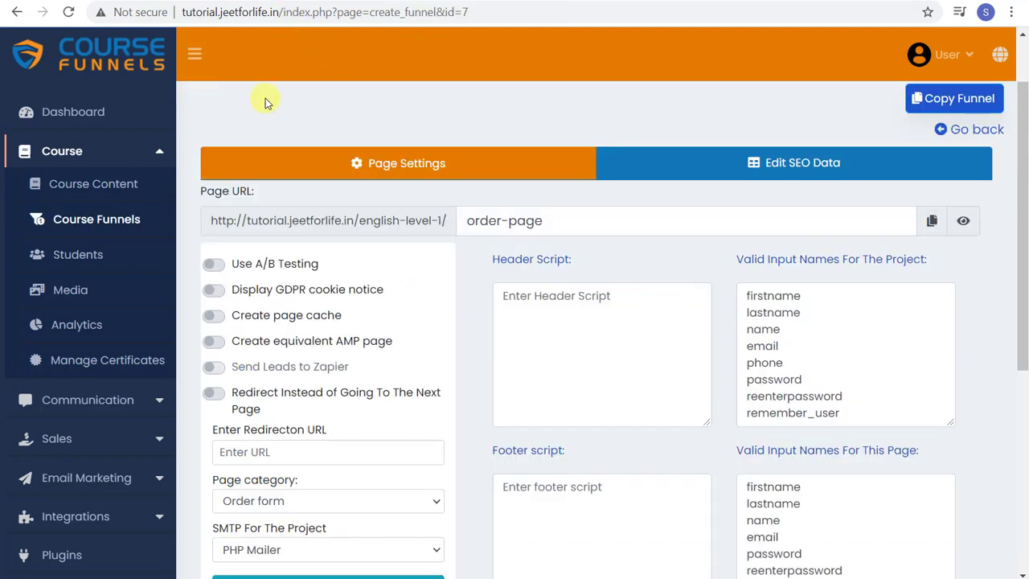
Step: Link the order page to English Level 1 (#283001), save it, and note the empty Membership and Course URLs
scroll(513, 254, "down", 3)
left_click(321, 347)
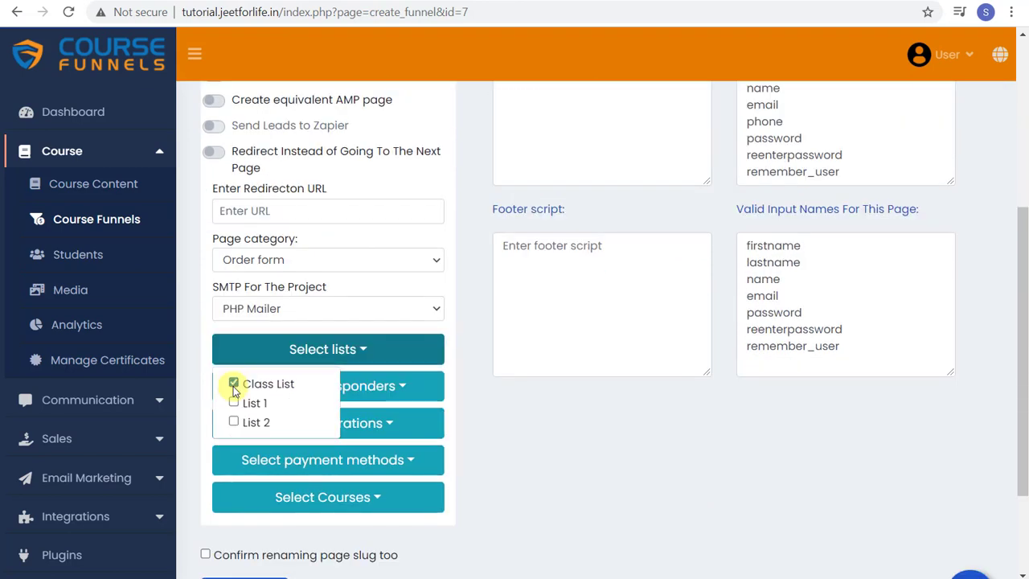
left_click(384, 466)
scroll(195, 375, "down", 2)
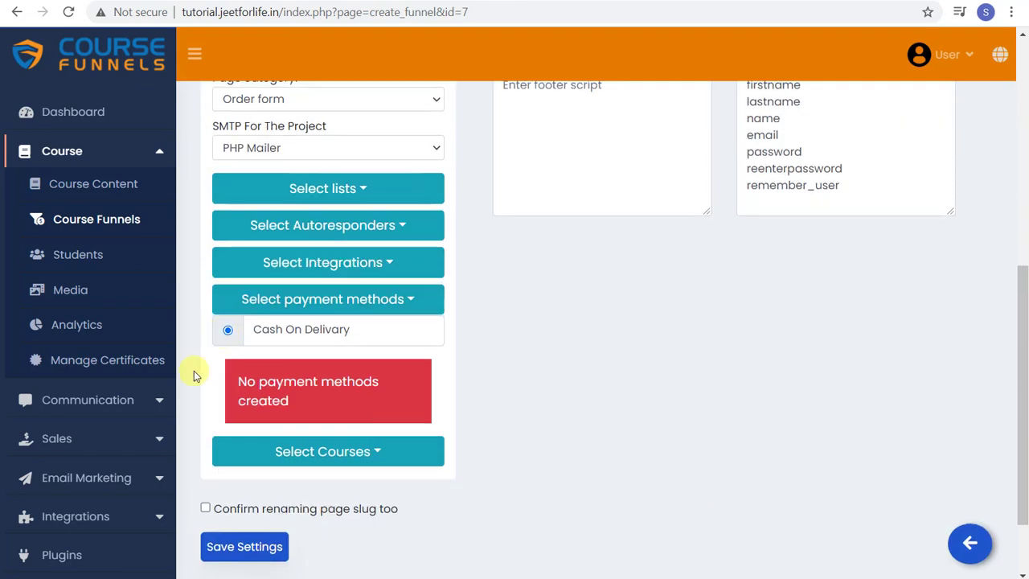
left_click(145, 438)
left_click(374, 451)
left_click(375, 353)
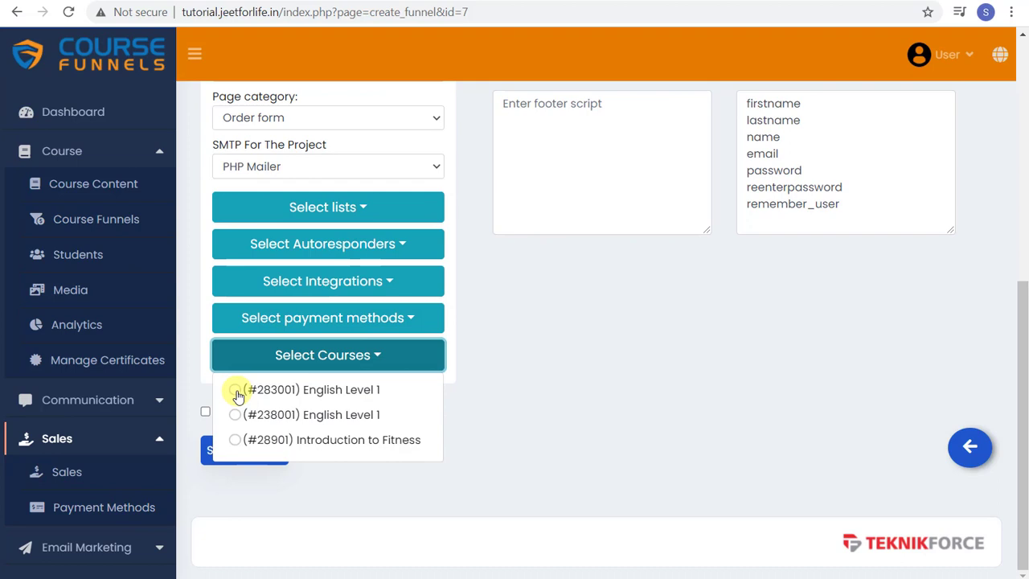
left_click(235, 390)
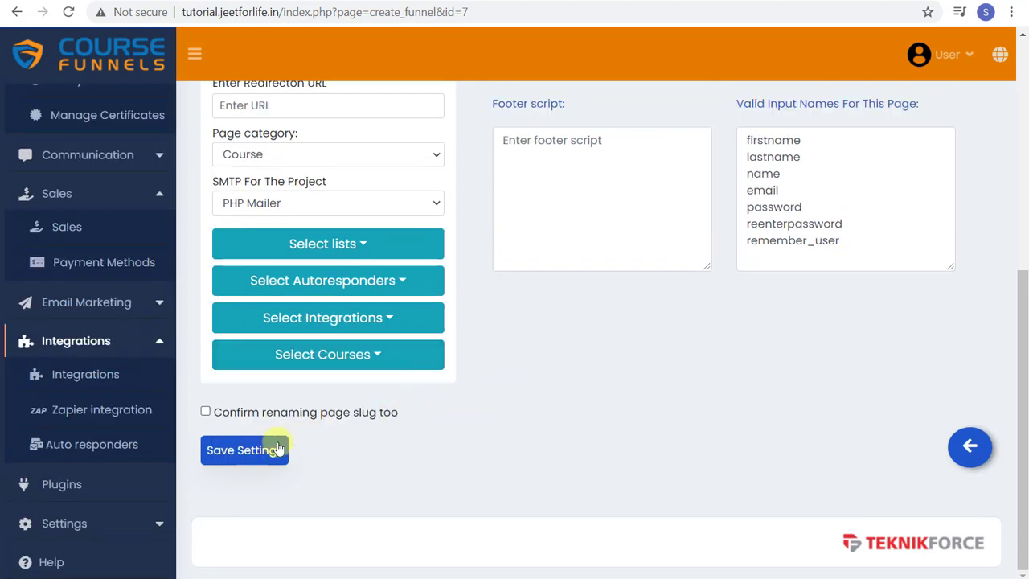
left_click(273, 450)
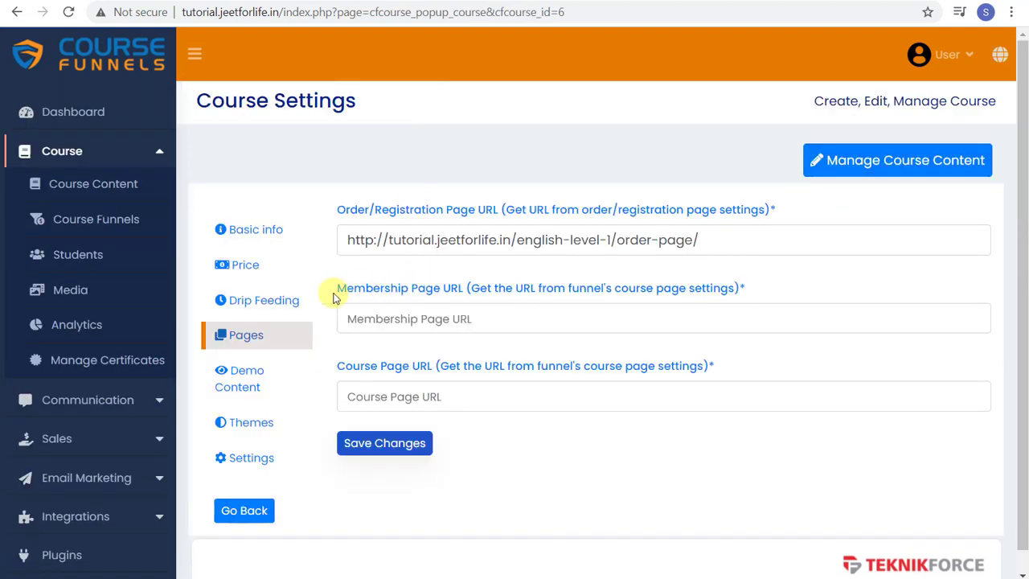
left_click_drag(337, 289, 431, 305)
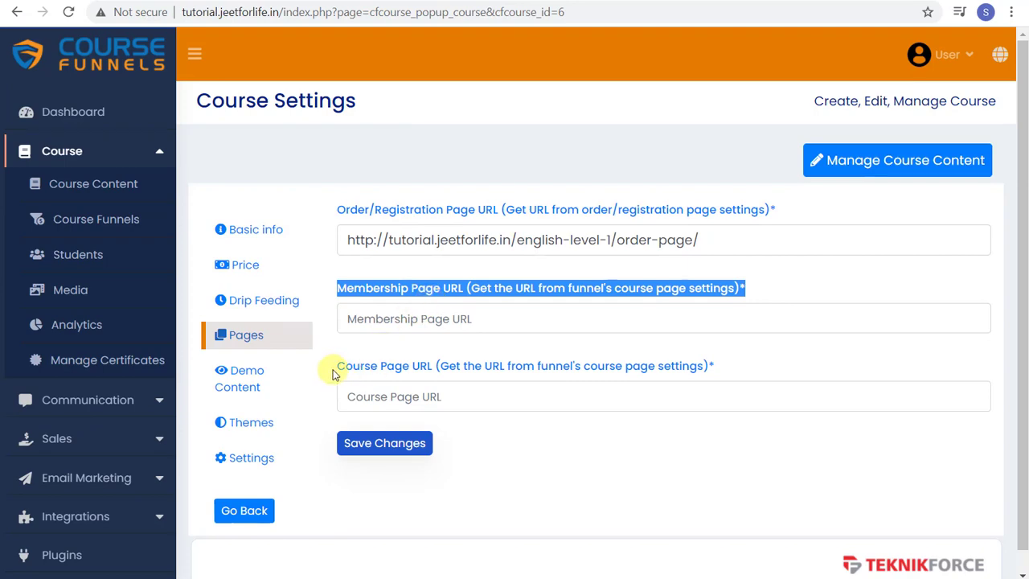
left_click_drag(335, 367, 592, 386)
Step: Paste the funnel's Membership Page URL into the course and save the membership page's settings
left_click(446, 314)
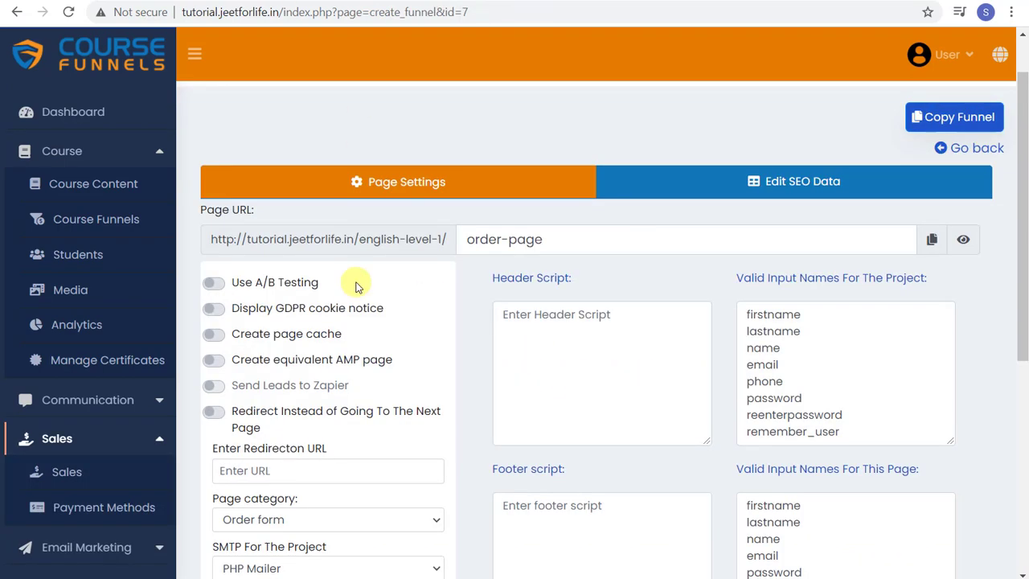
scroll(469, 359, "up", 5)
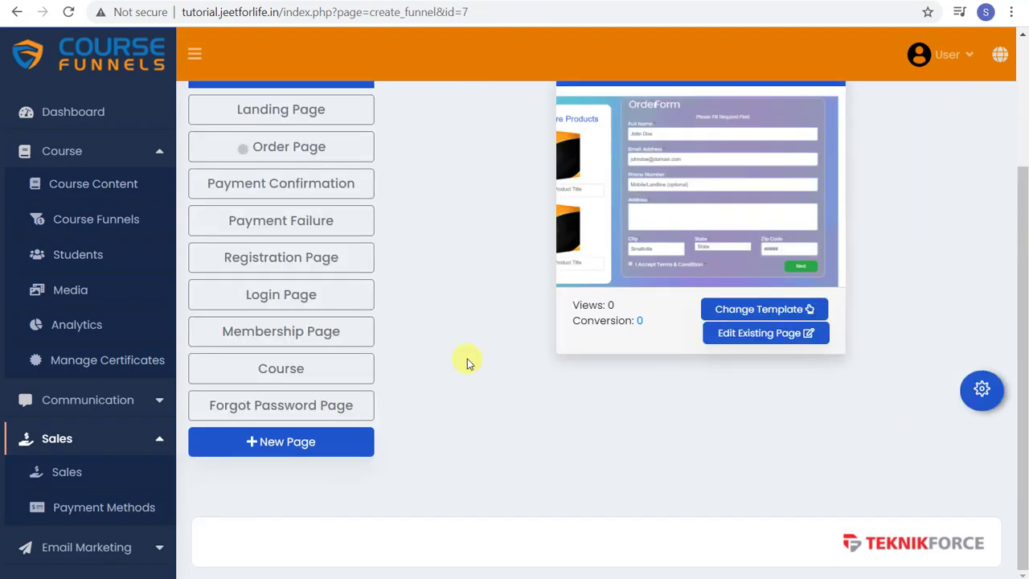
left_click(349, 336)
left_click(932, 208)
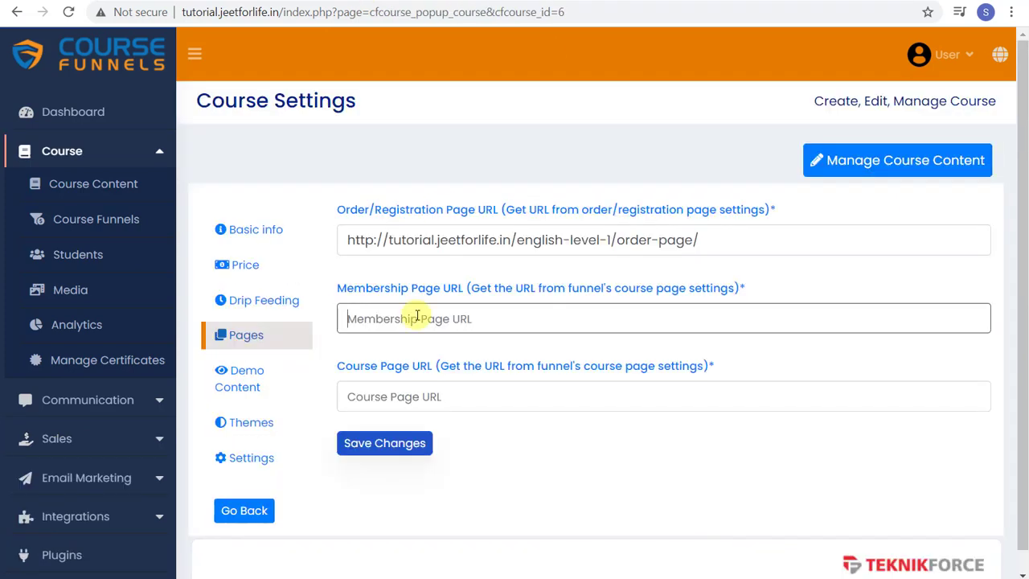
key("ctrl+v")
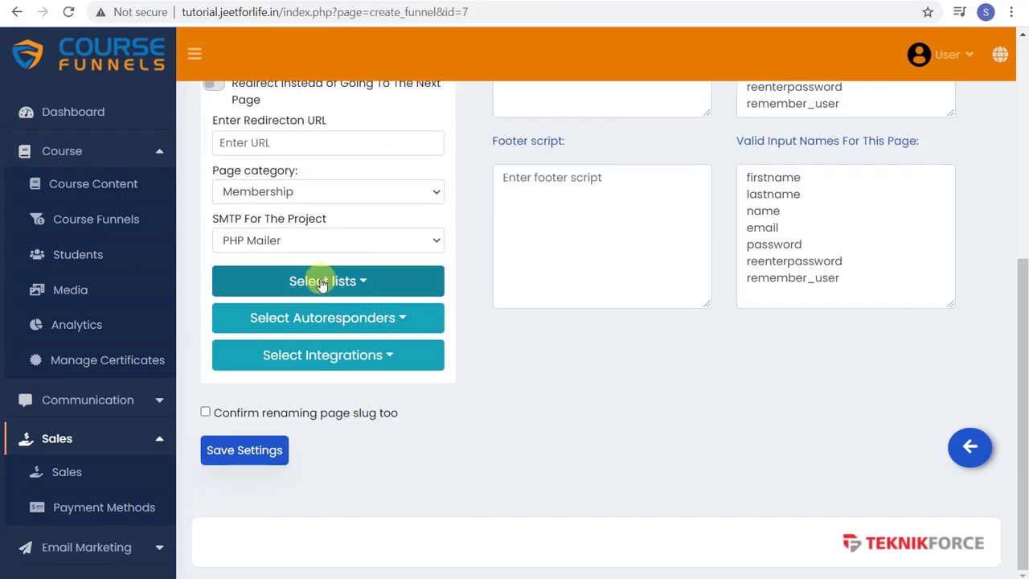
left_click(372, 354)
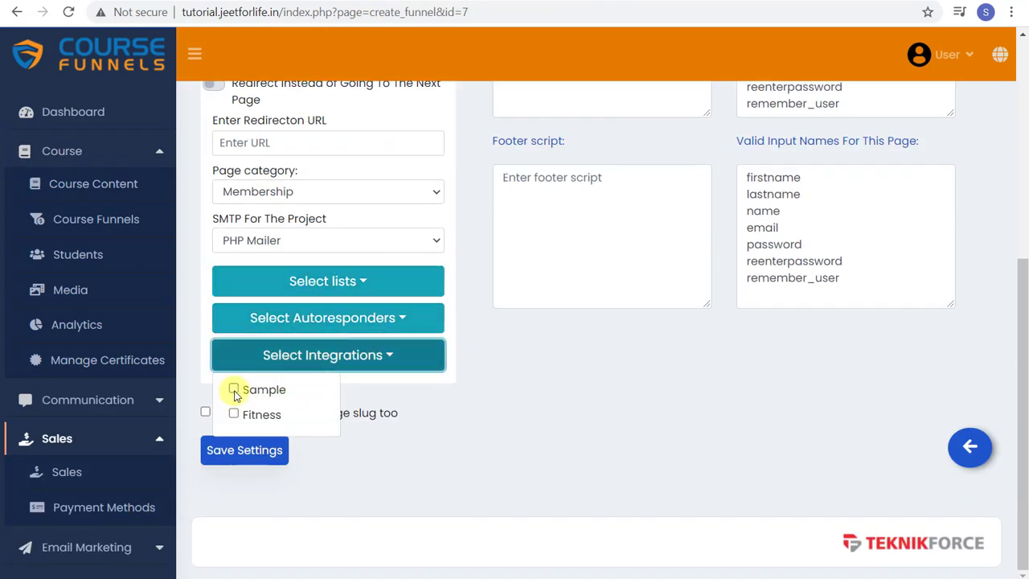
left_click(233, 389)
scroll(128, 458, "down", 2)
left_click(159, 443)
scroll(138, 443, "down", 1)
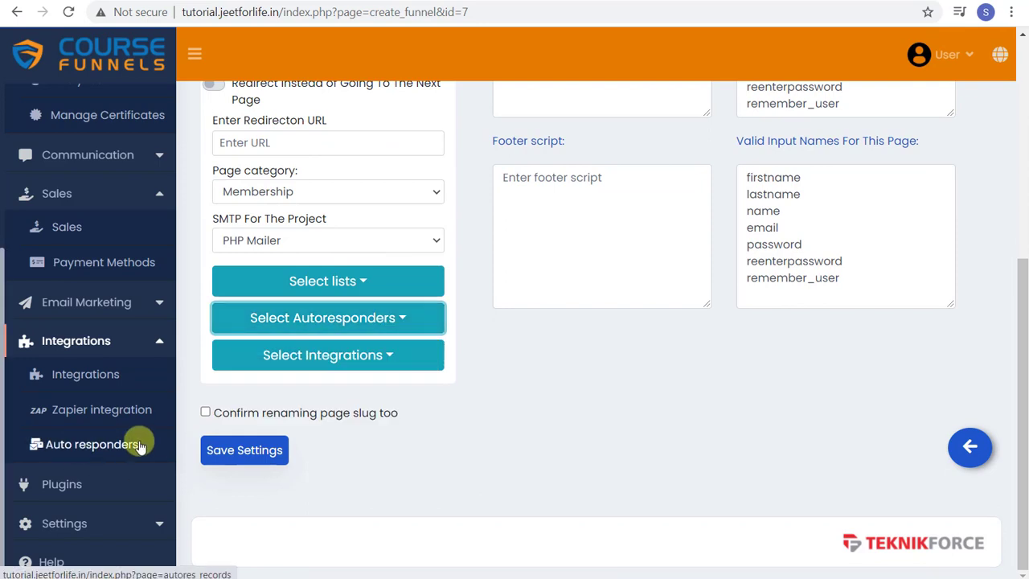
left_click(379, 351)
left_click(232, 392)
left_click(260, 459)
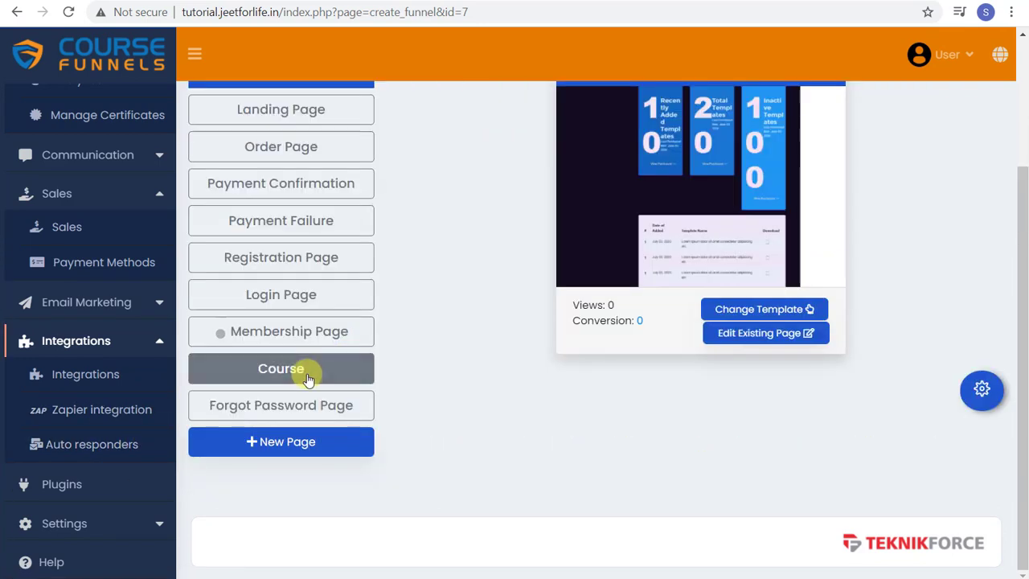
Step: Paste the funnel's Course page URL into the course, save that page, and save the course
left_click(307, 376)
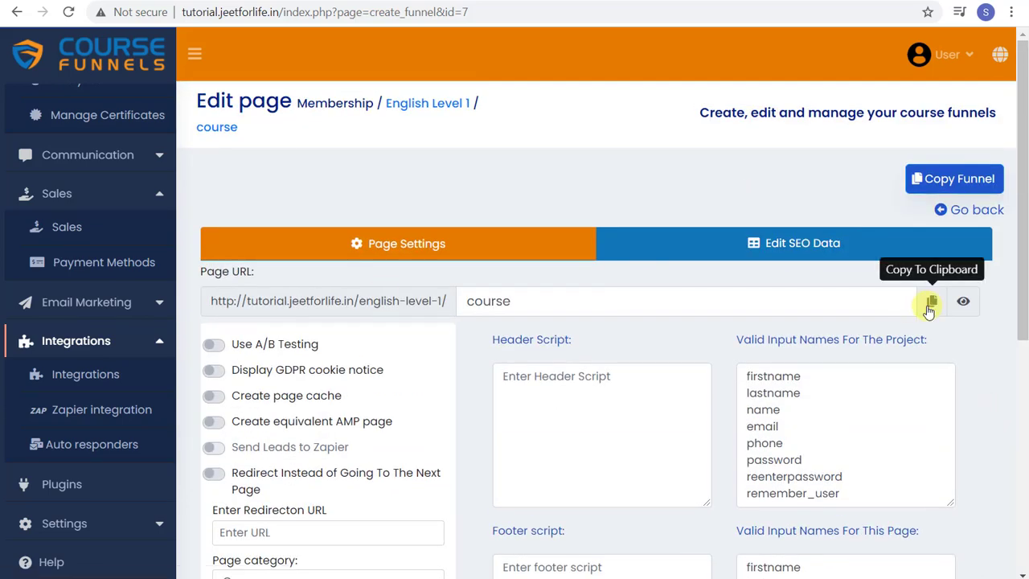
left_click(927, 298)
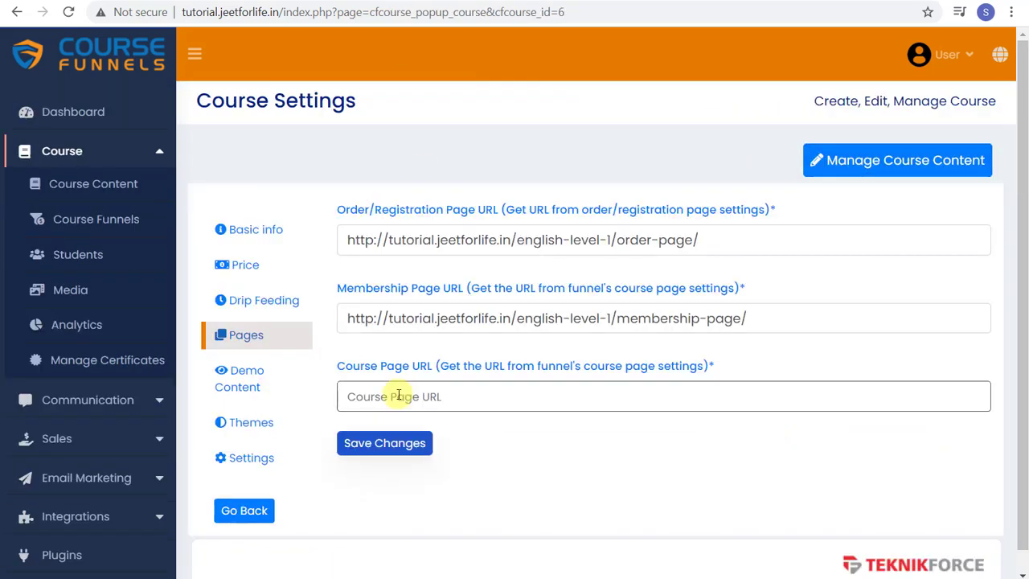
left_click(398, 395)
key("ctrl+v")
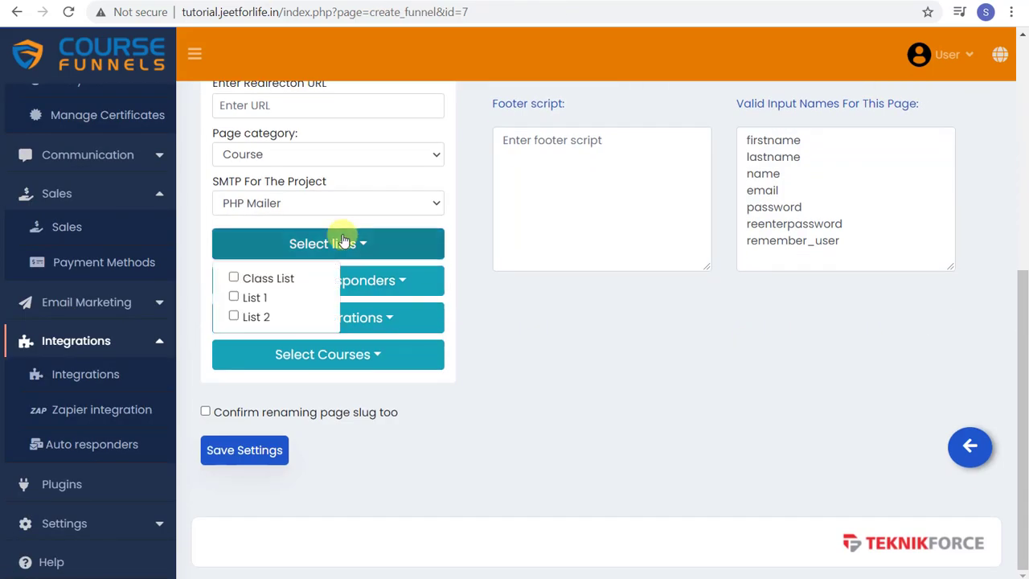
left_click(344, 355)
left_click(512, 393)
left_click(243, 450)
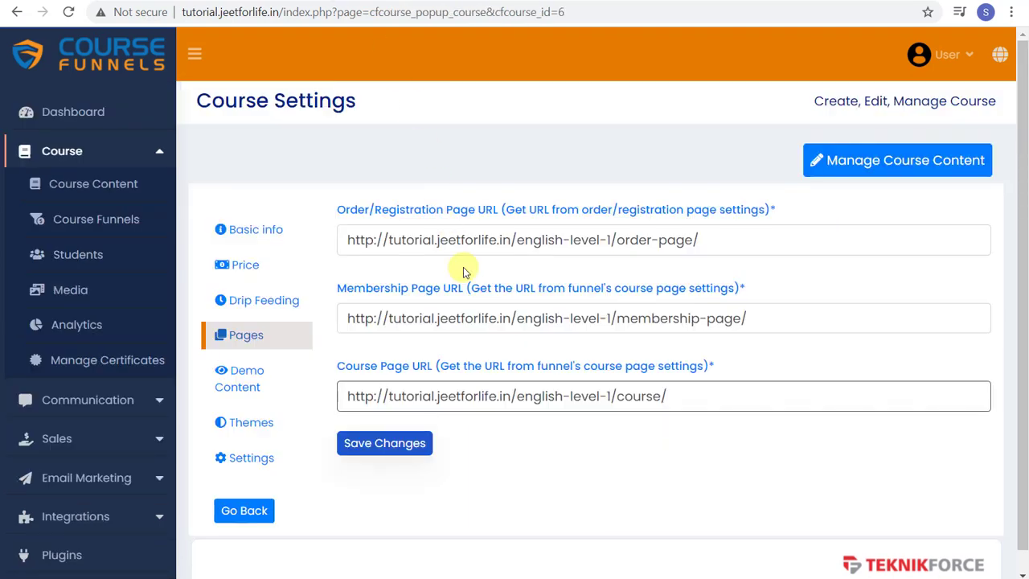
left_click(366, 445)
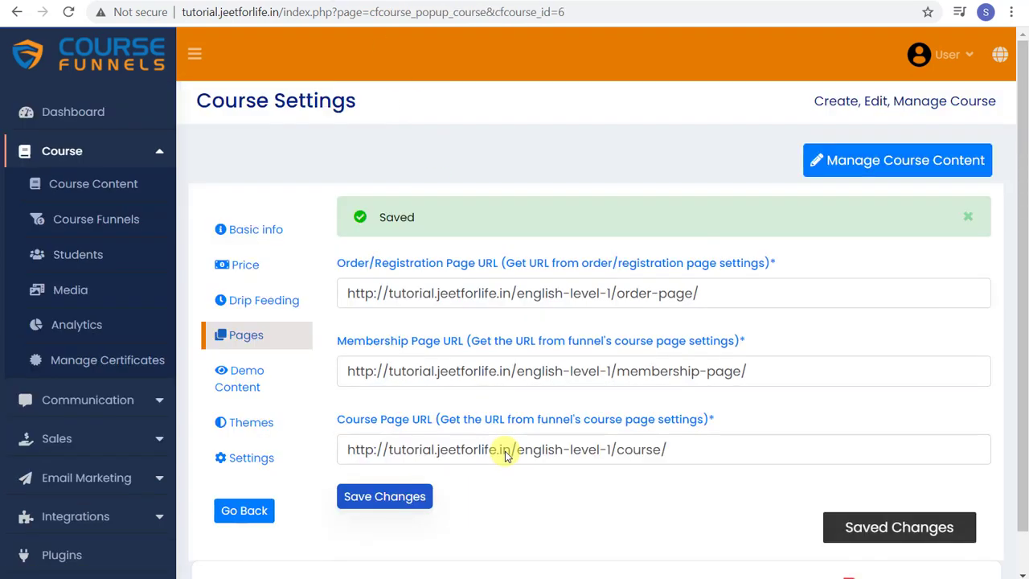
Step: Review the three-course list with English Level 1 at 5 USD, then go to the Dashboard
scroll(246, 161, "down", 1)
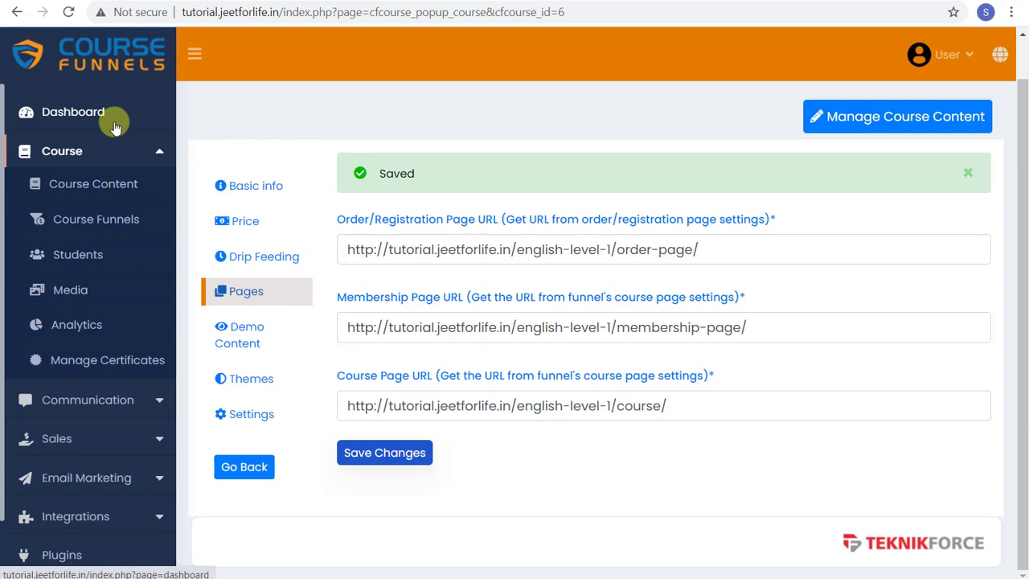
left_click(132, 190)
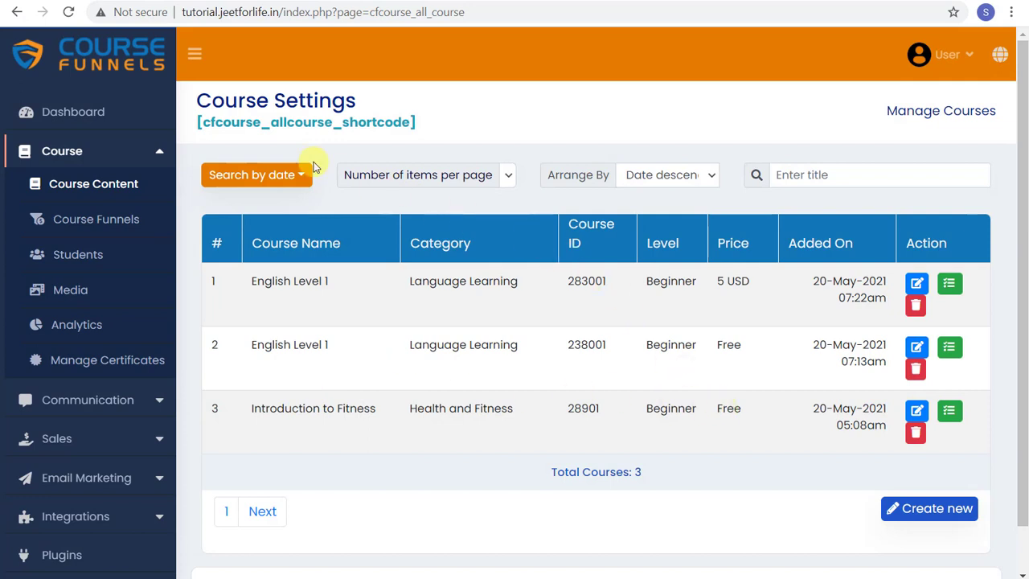
left_click(131, 120)
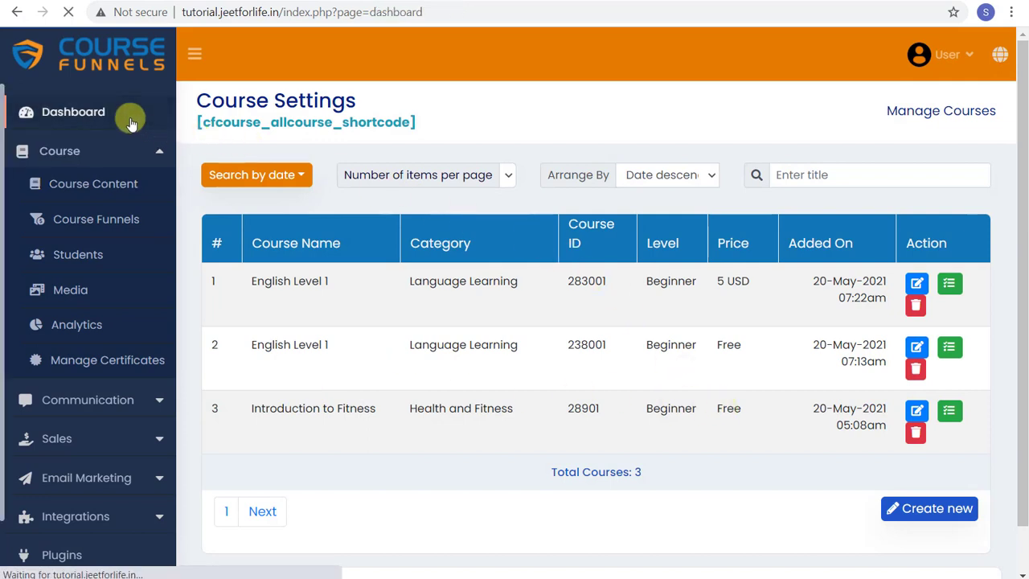